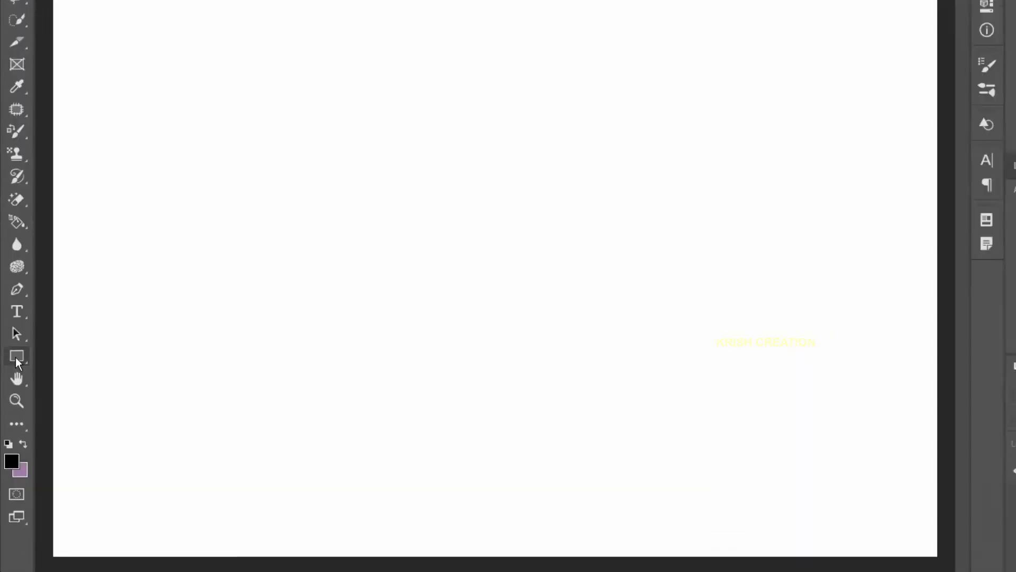
Step: Activate the Custom Shape Tool in Shape mode and review its drawing mode, fill colour and stroke width options
{"action": "right_click", "coordinate": [16, 361]}
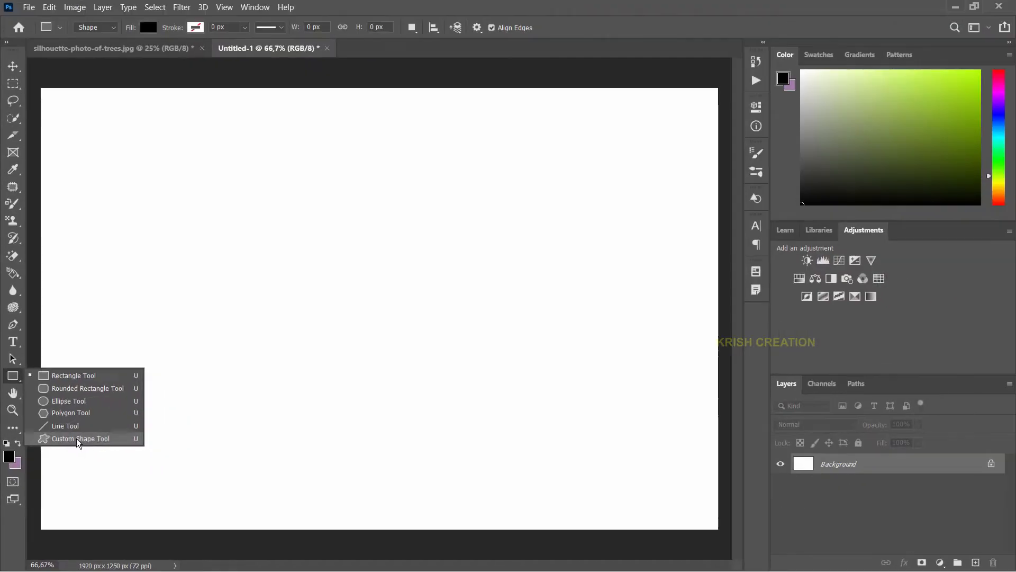
{"action": "left_click", "coordinate": [178, 437]}
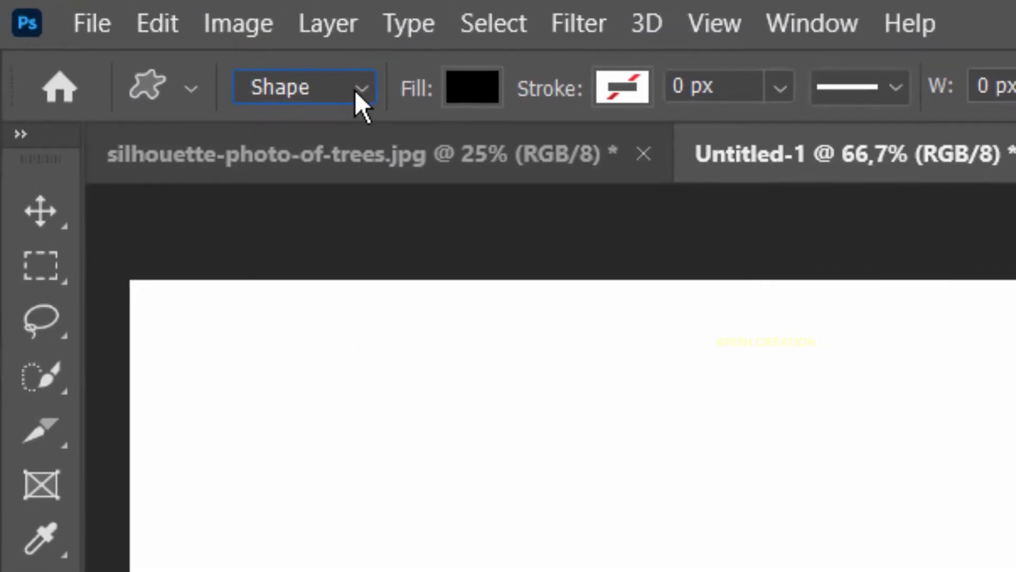
{"action": "left_click", "coordinate": [355, 90]}
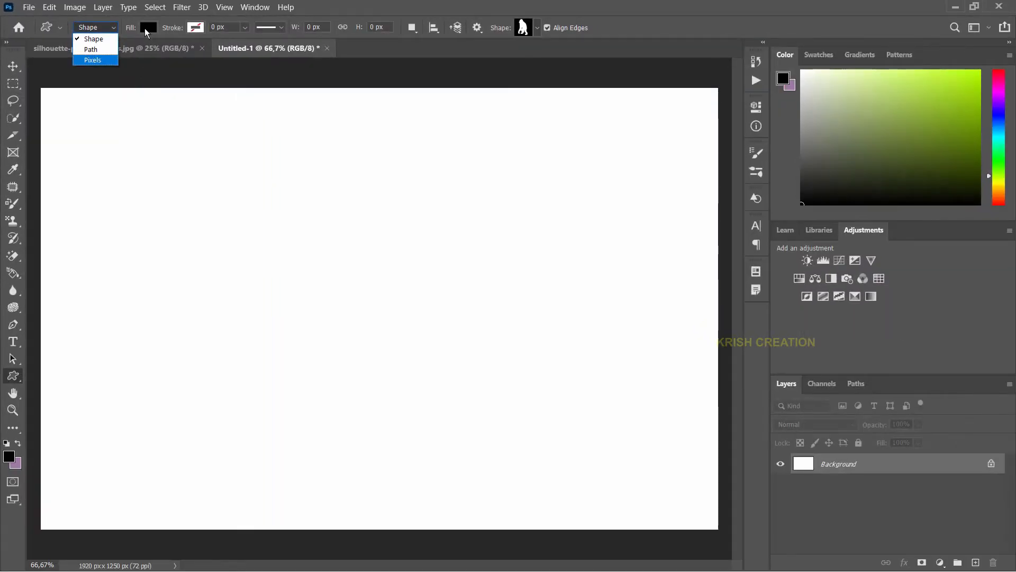
{"action": "left_click", "coordinate": [146, 28]}
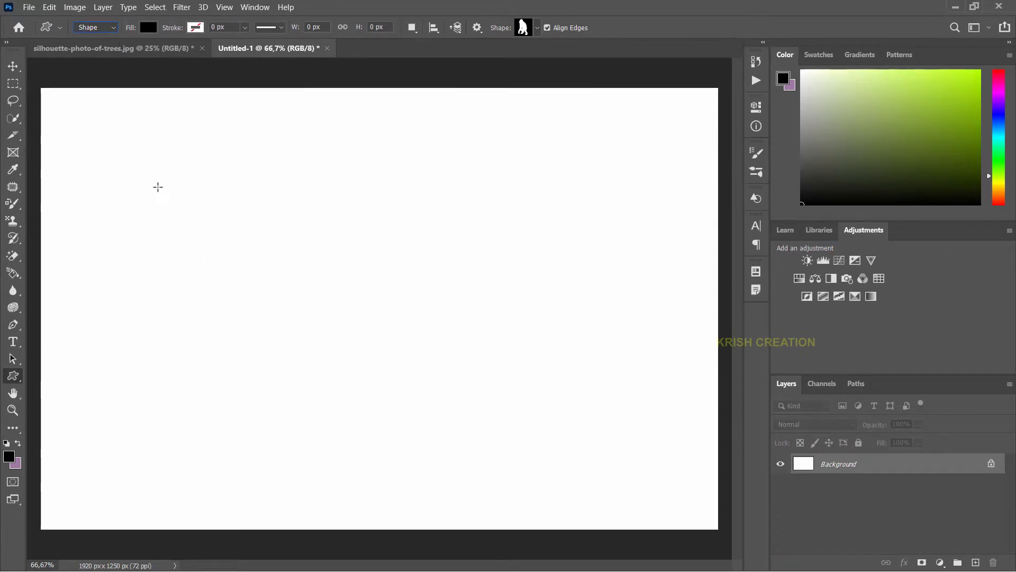
{"action": "left_click", "coordinate": [148, 27]}
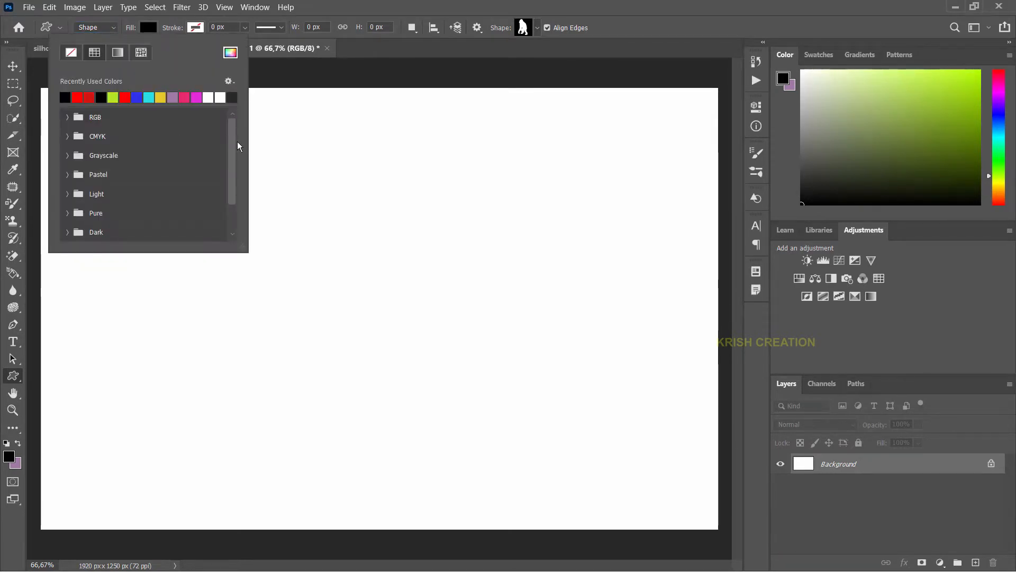
{"action": "left_click", "coordinate": [245, 27]}
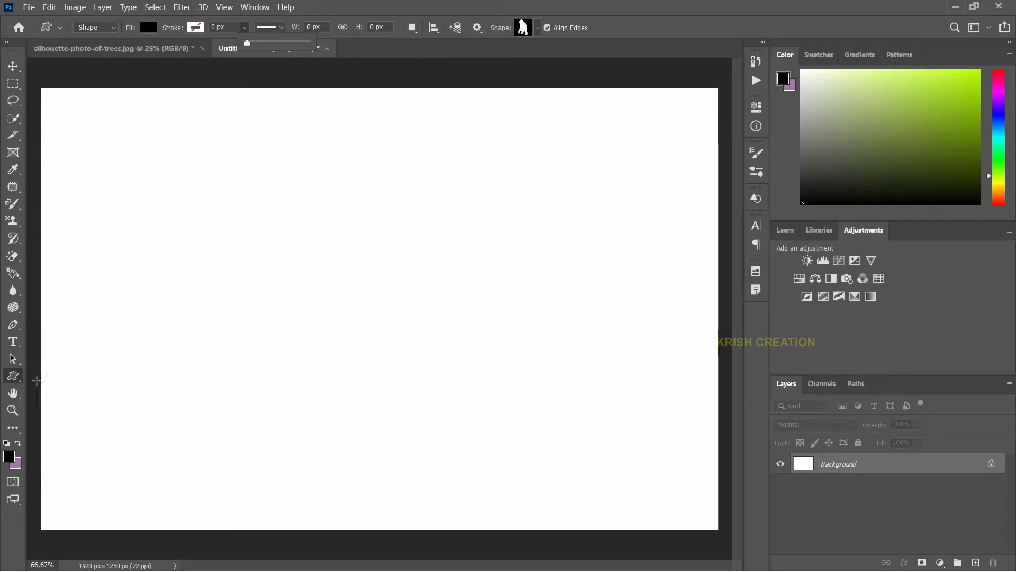
Step: Draw the lion custom shape from the Wild Animals group in the canvas's upper-left area, about 268 by 247 px
{"action": "left_click", "coordinate": [538, 29]}
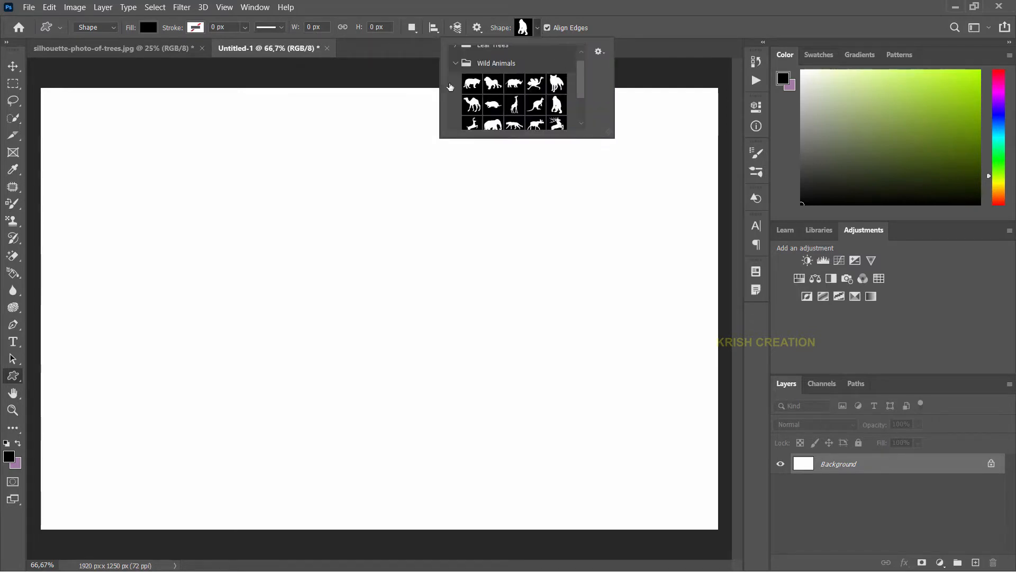
{"action": "left_click", "coordinate": [457, 63]}
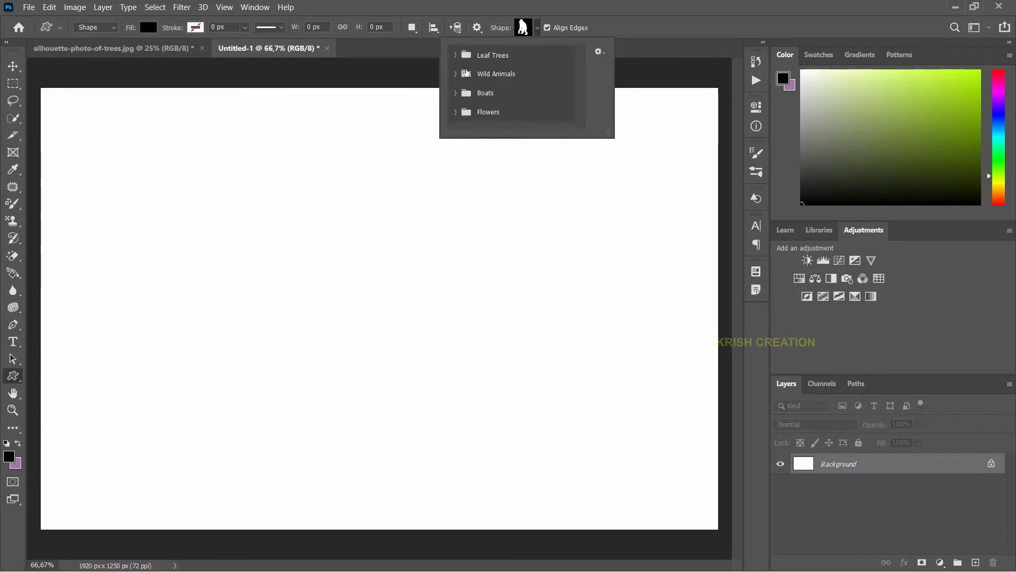
{"action": "left_click", "coordinate": [454, 54]}
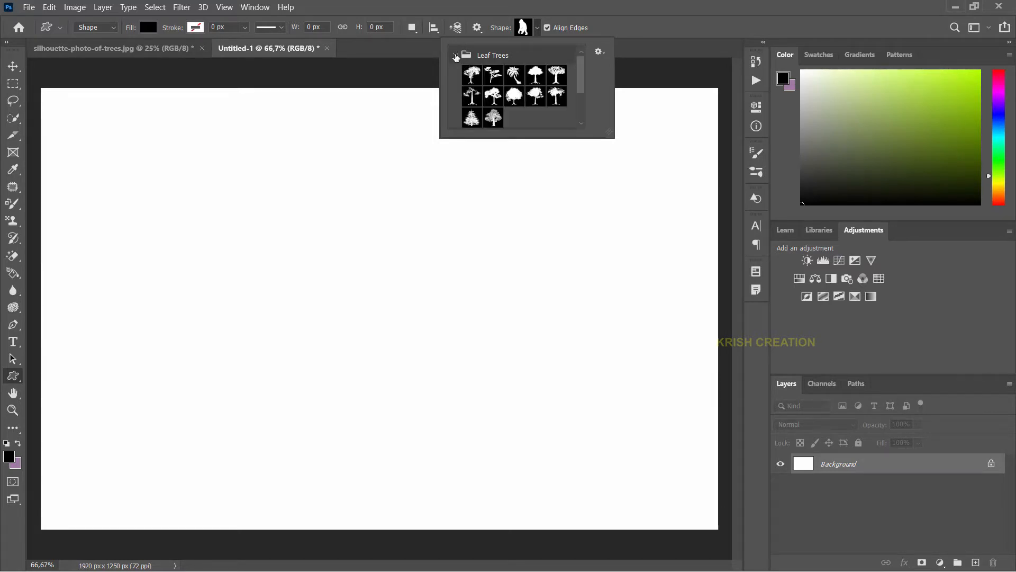
{"action": "scroll", "coordinate": [458, 126], "scroll_direction": "down", "scroll_amount": 1}
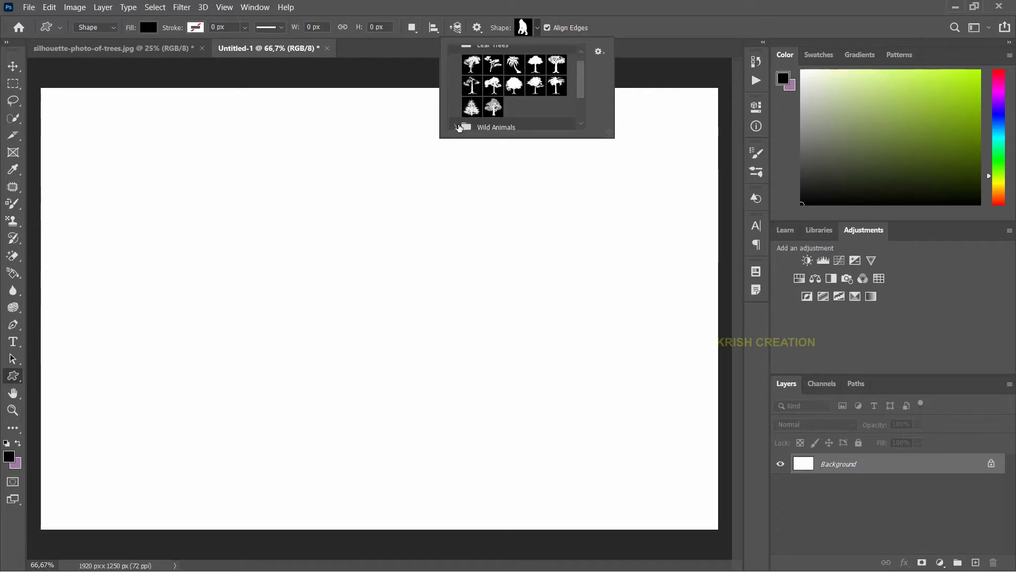
{"action": "left_click", "coordinate": [456, 127]}
{"action": "scroll", "coordinate": [483, 117], "scroll_direction": "down", "scroll_amount": 2}
{"action": "scroll", "coordinate": [484, 115], "scroll_direction": "down", "scroll_amount": 1}
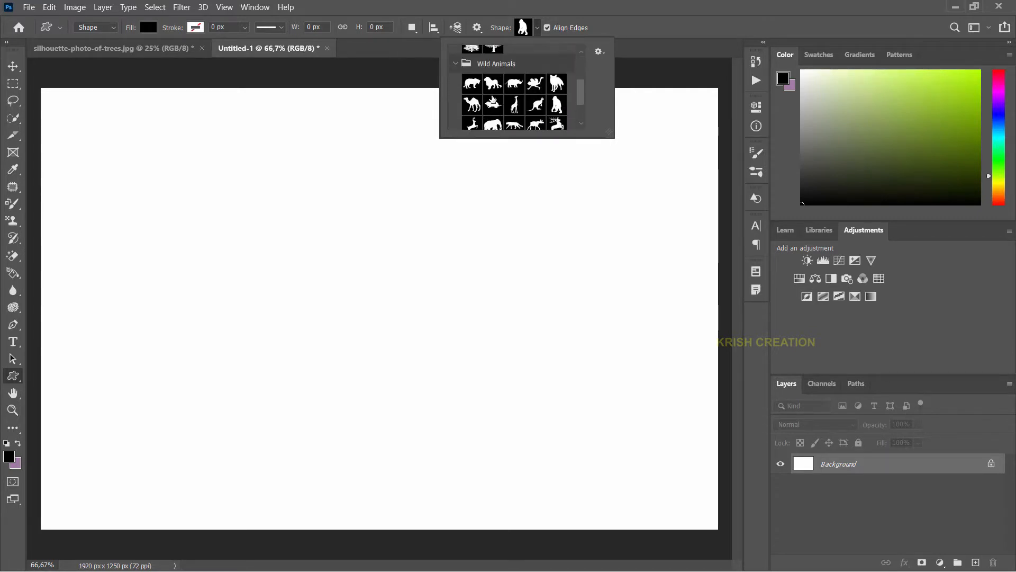
{"action": "left_click", "coordinate": [493, 84]}
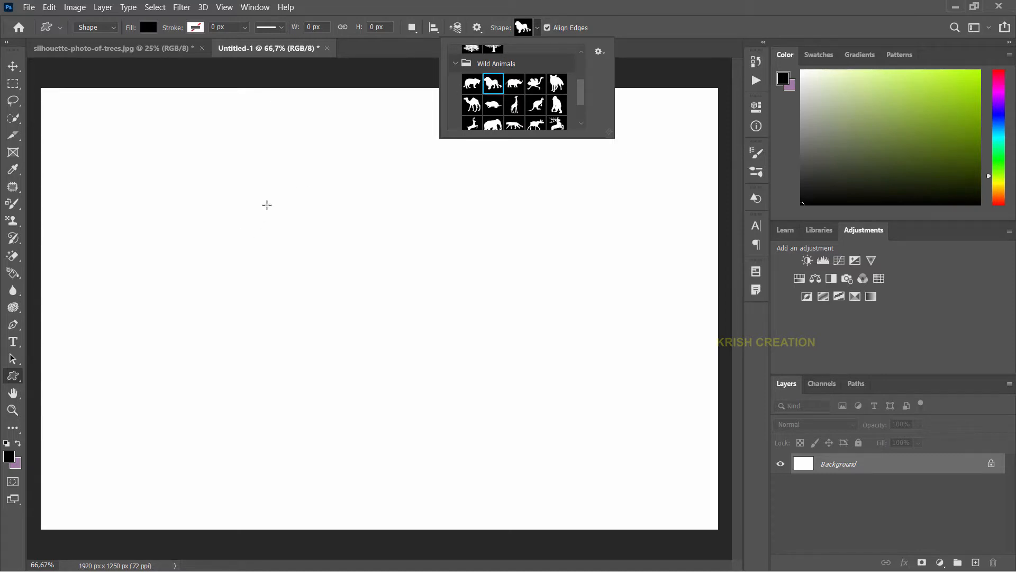
{"action": "left_click", "coordinate": [267, 205]}
{"action": "left_click_drag", "start_coordinate": [267, 205], "coordinate": [360, 291]}
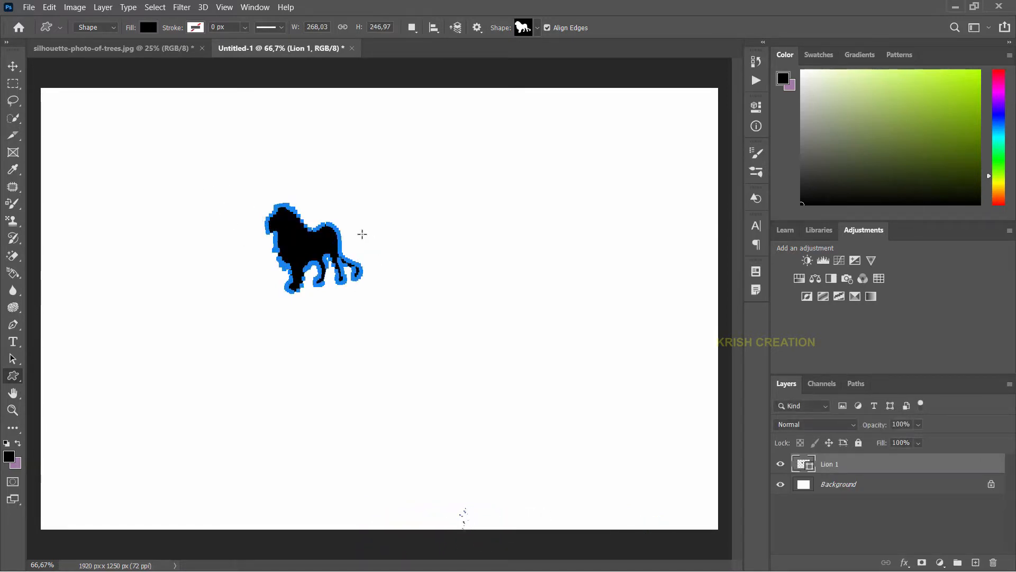
{"action": "key", "text": "v"}
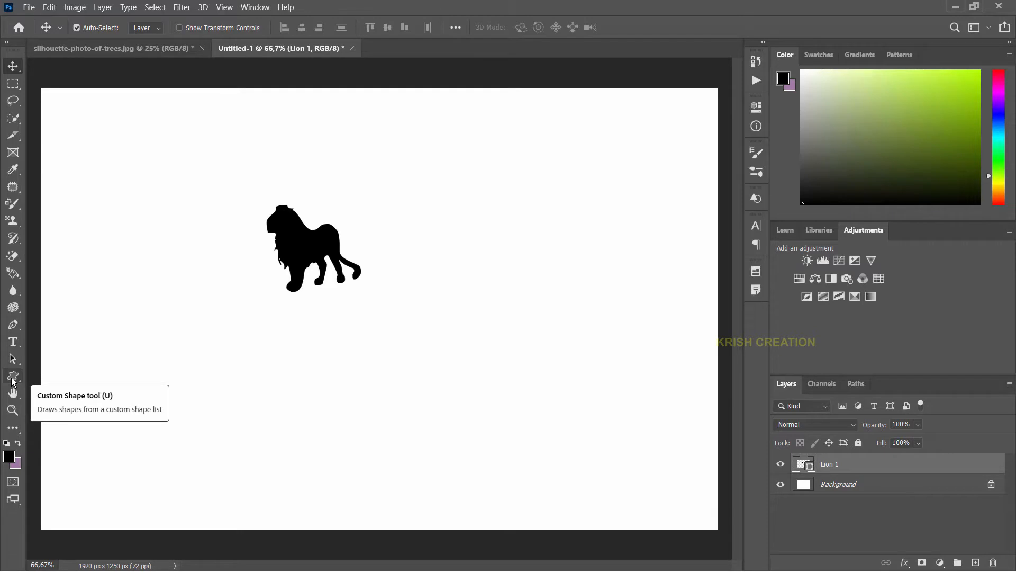
Step: Draw the elephant custom shape from the Wild Animals group below the lion, about 352 by 266 px
{"action": "left_click", "coordinate": [12, 377]}
{"action": "right_click", "coordinate": [12, 376]}
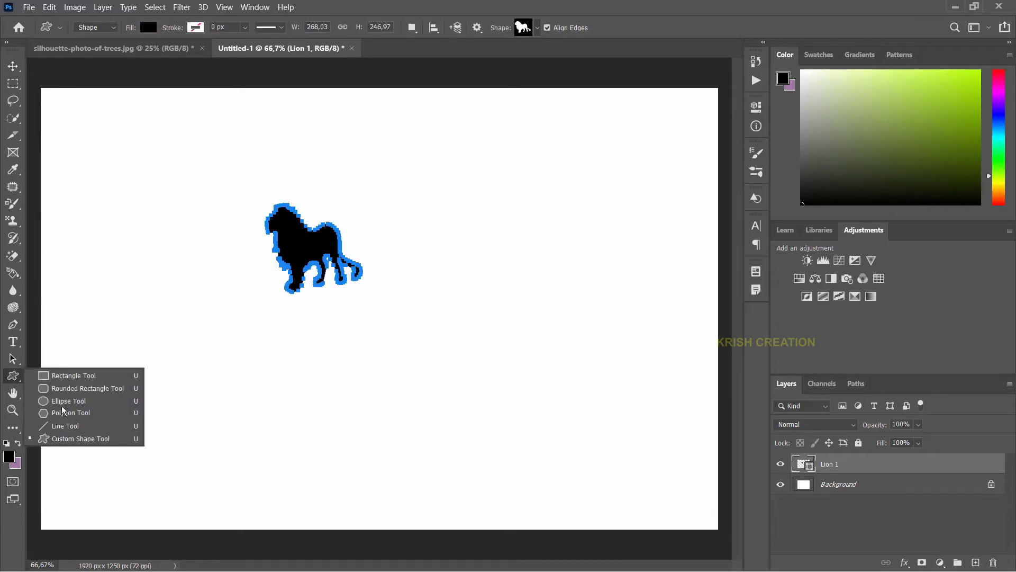
{"action": "left_click", "coordinate": [537, 28]}
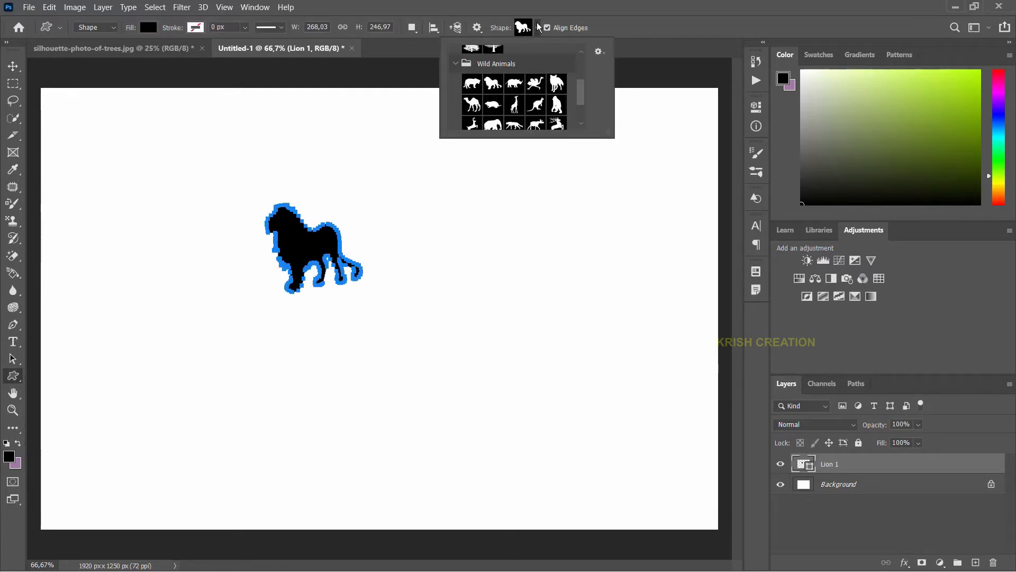
{"action": "scroll", "coordinate": [454, 120], "scroll_direction": "down", "scroll_amount": 3}
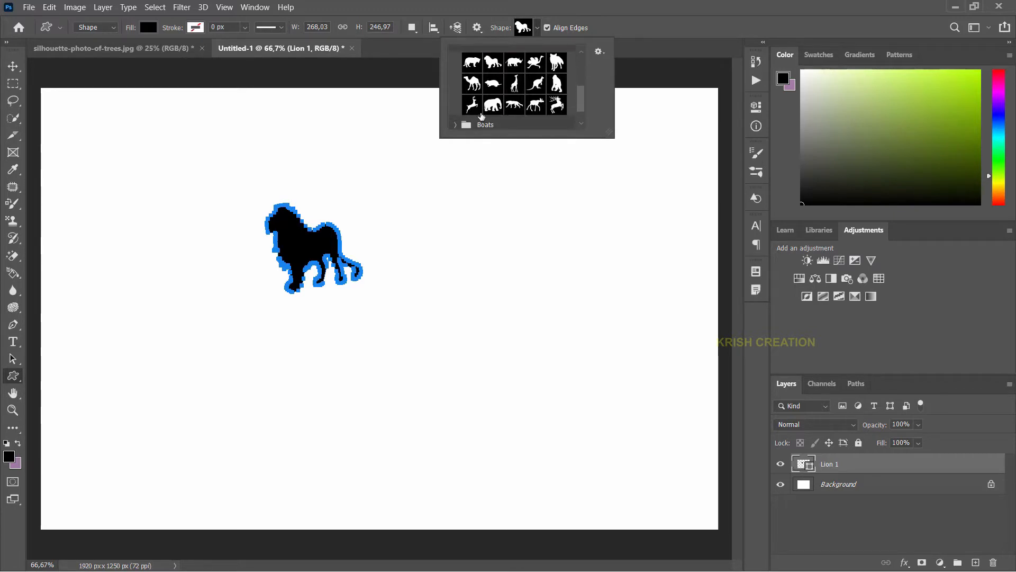
{"action": "left_click", "coordinate": [492, 105]}
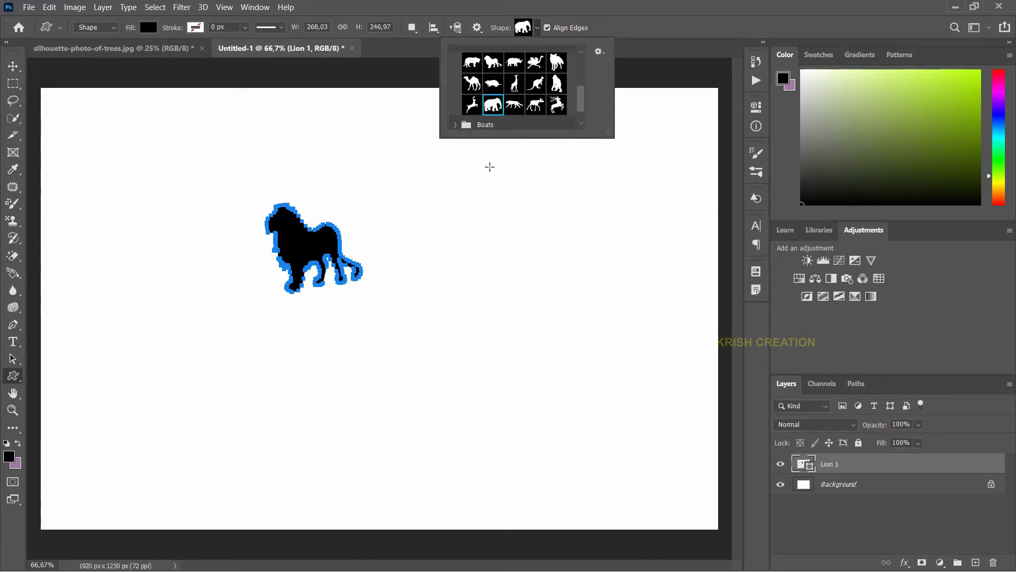
{"action": "left_click", "coordinate": [225, 355]}
{"action": "left_click_drag", "start_coordinate": [227, 384], "coordinate": [350, 476]}
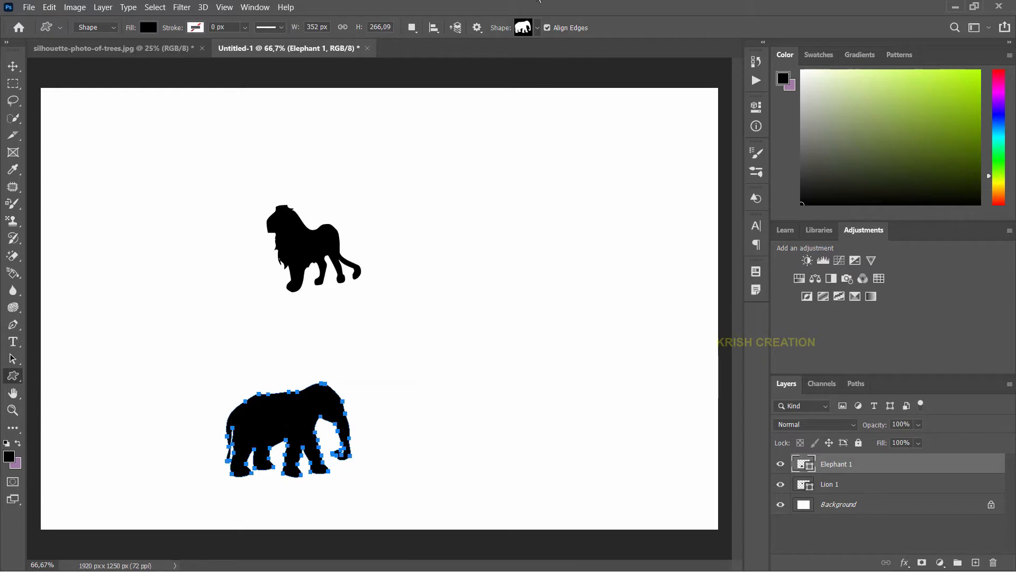
Step: Collapse the open shape groups and add the Legacy Shapes and More set to the custom shape library
{"action": "left_click", "coordinate": [537, 29]}
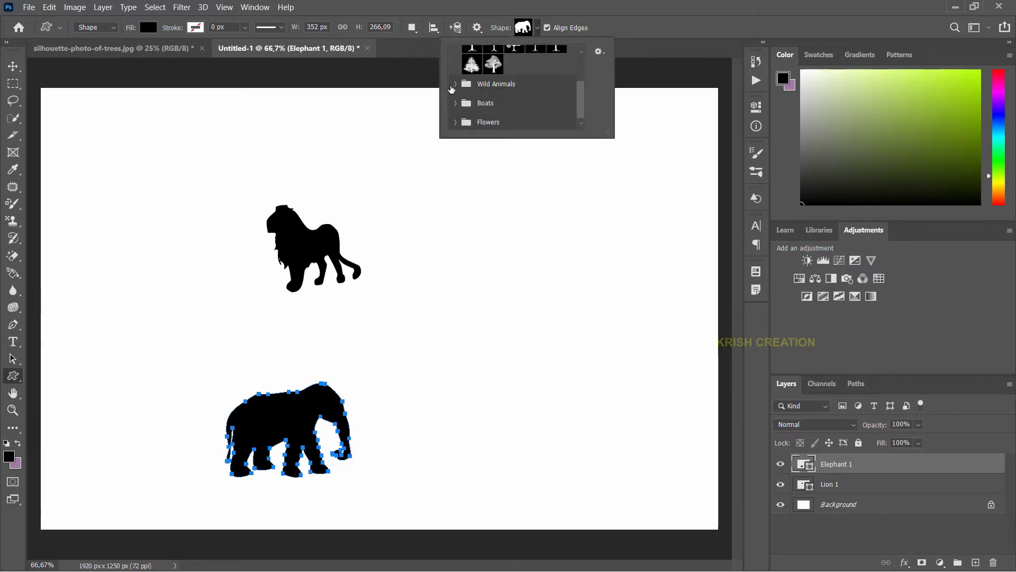
{"action": "scroll", "coordinate": [461, 87], "scroll_direction": "up", "scroll_amount": 3}
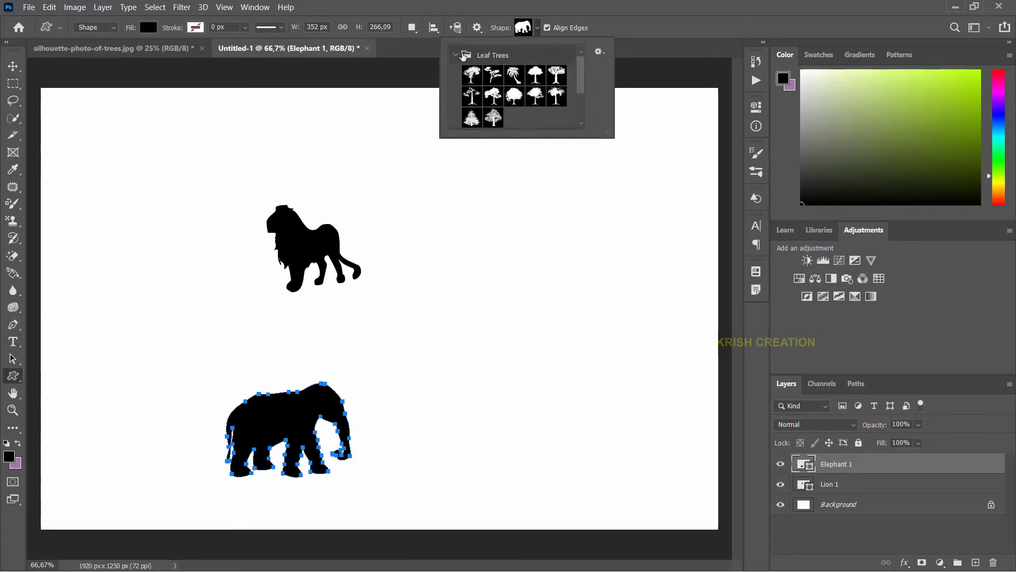
{"action": "left_click", "coordinate": [457, 55]}
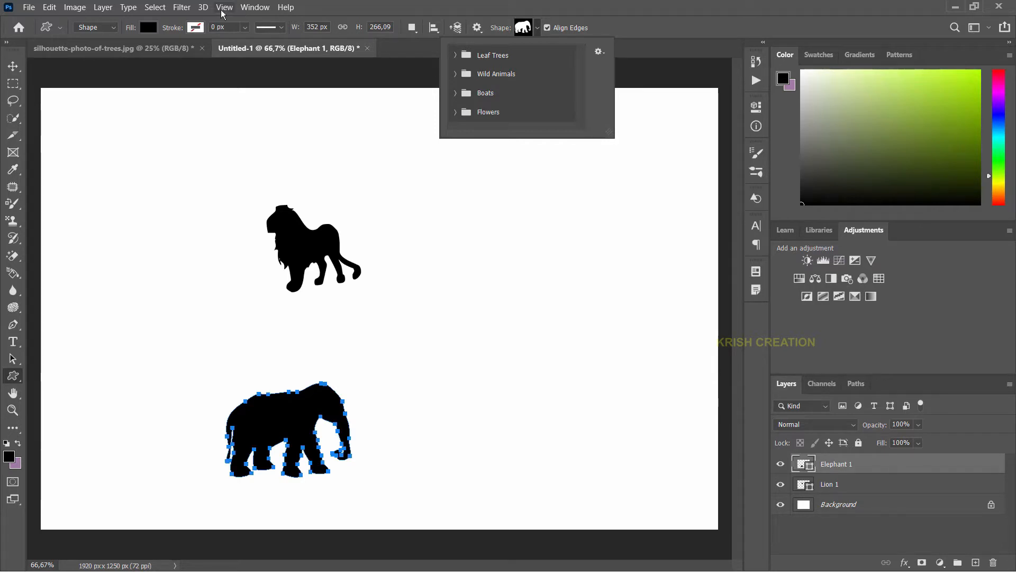
{"action": "left_click", "coordinate": [253, 9]}
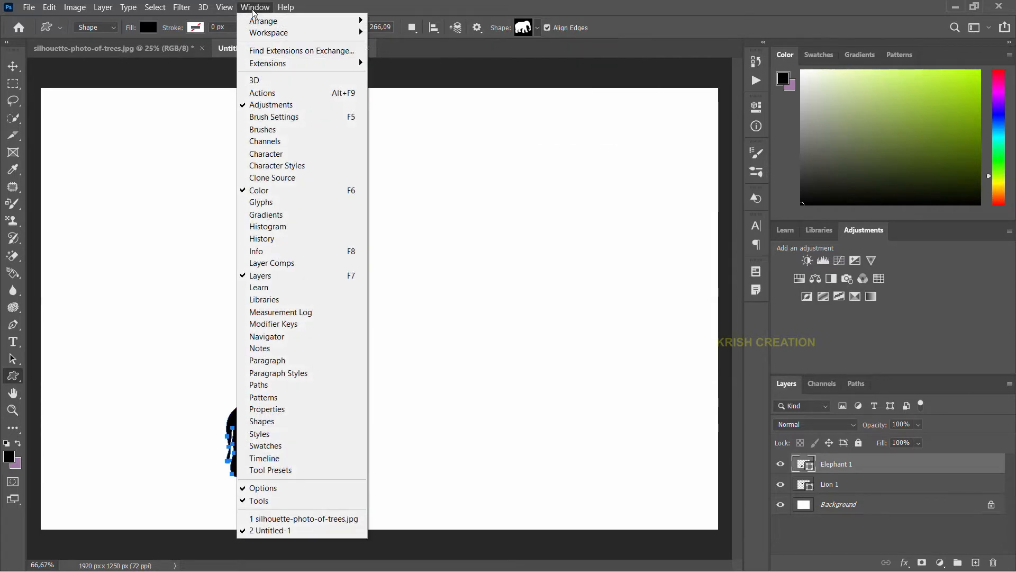
{"action": "left_click", "coordinate": [265, 422]}
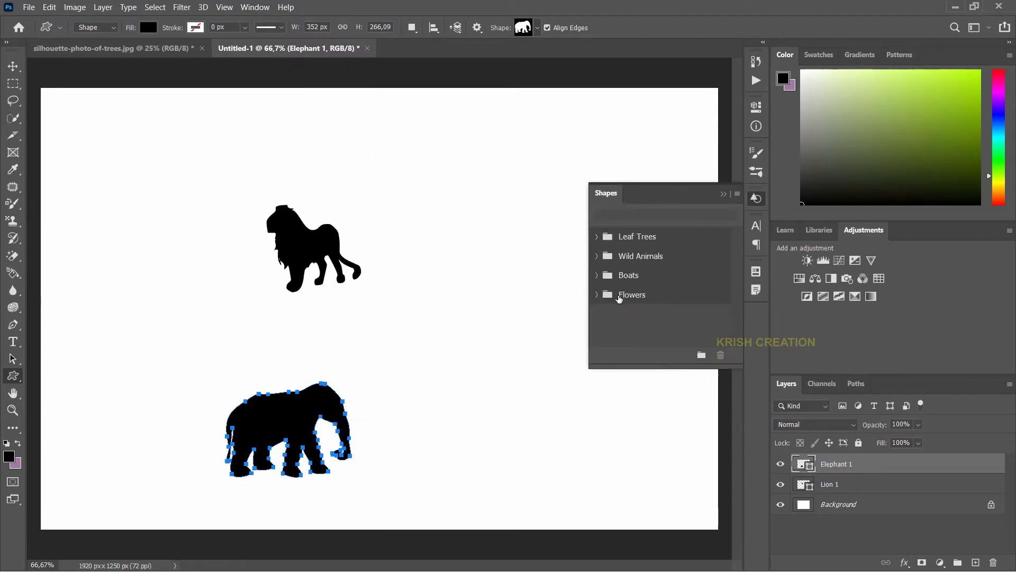
{"action": "left_click", "coordinate": [738, 194]}
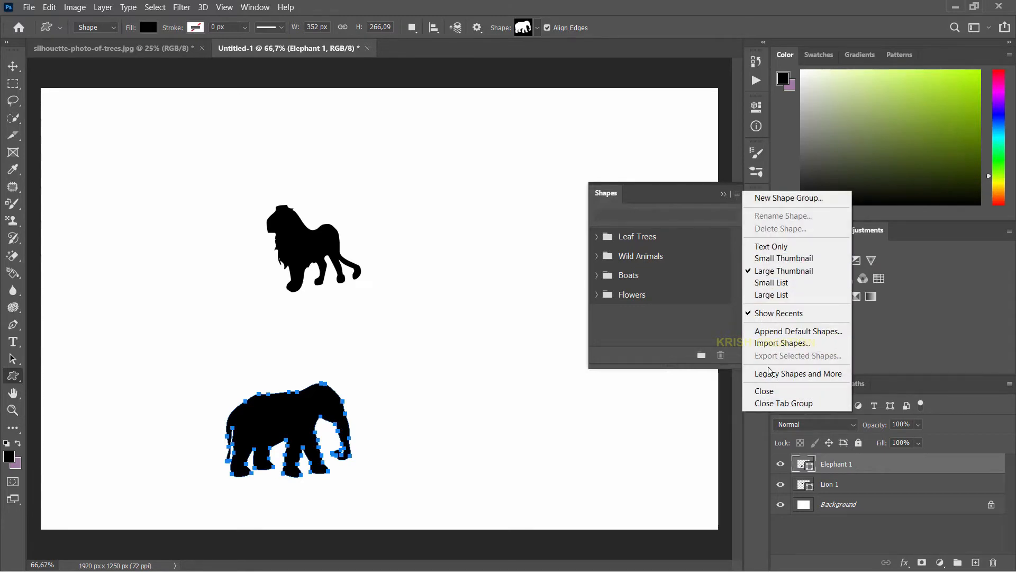
{"action": "left_click", "coordinate": [783, 375]}
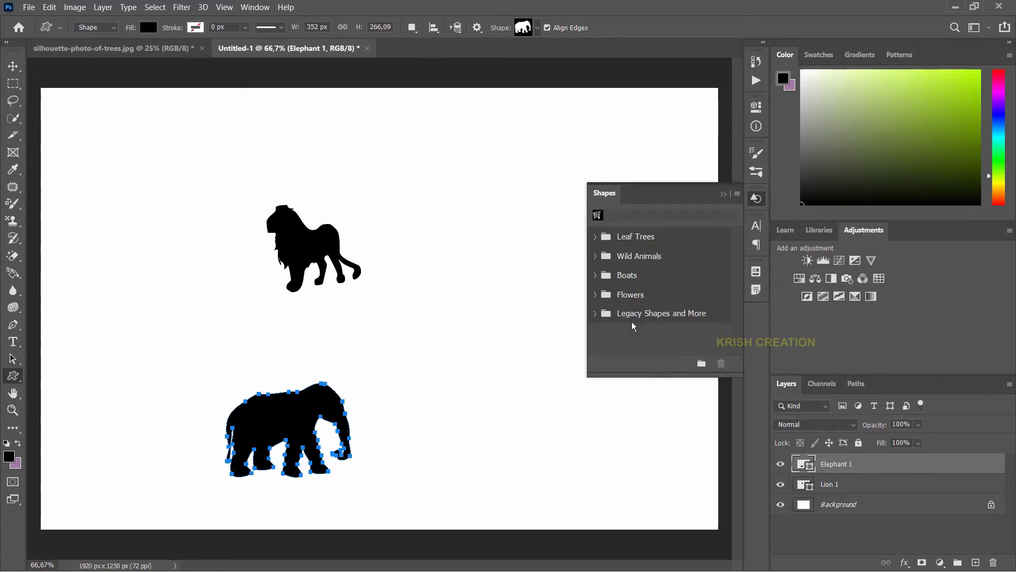
{"action": "left_click", "coordinate": [723, 194]}
Step: Examine the All Legacy Default Shapes groups in the custom shape list, including the contents of Banners and Awards
{"action": "left_click", "coordinate": [537, 26]}
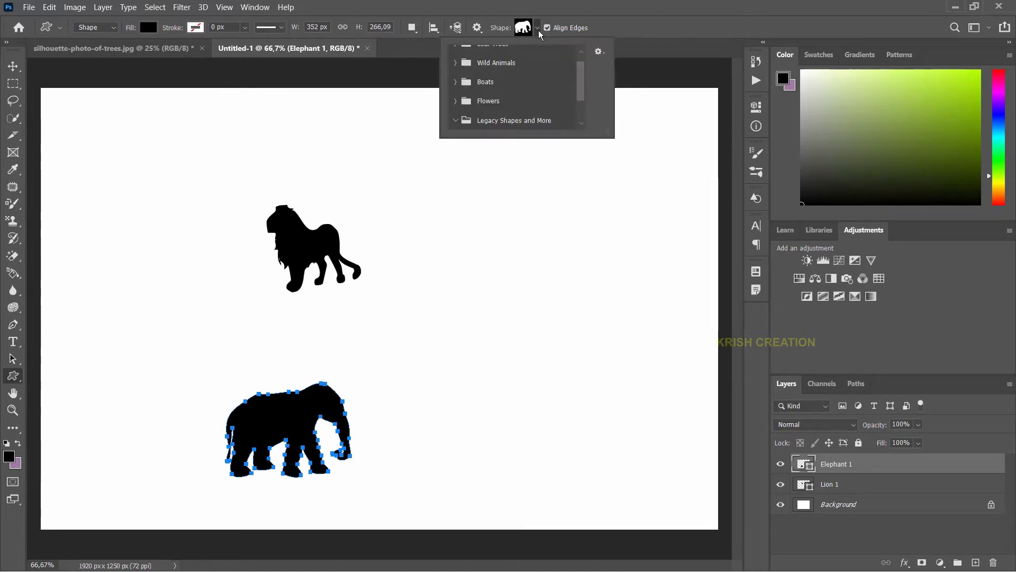
{"action": "scroll", "coordinate": [524, 101], "scroll_direction": "down", "scroll_amount": 2}
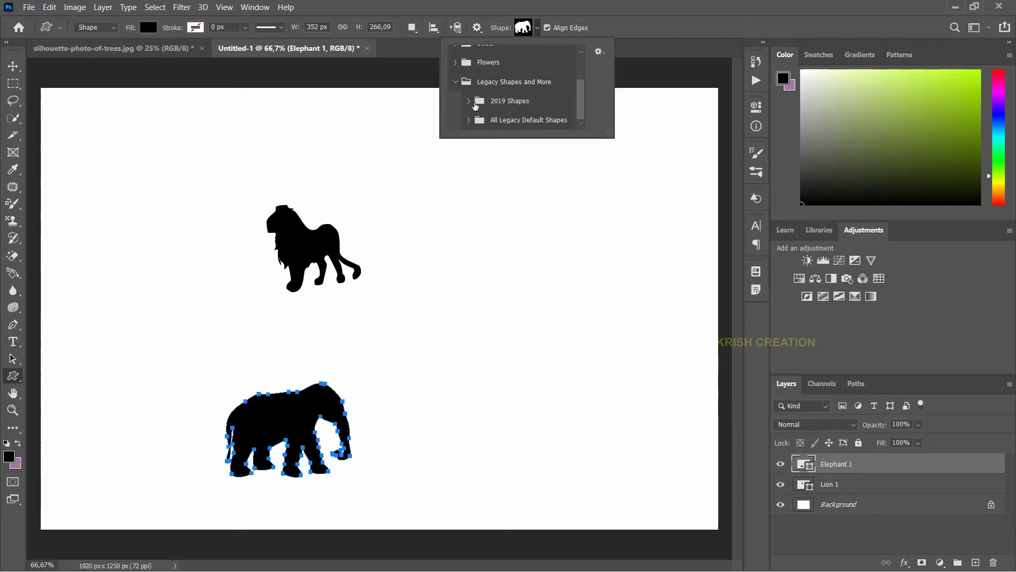
{"action": "left_click", "coordinate": [468, 120]}
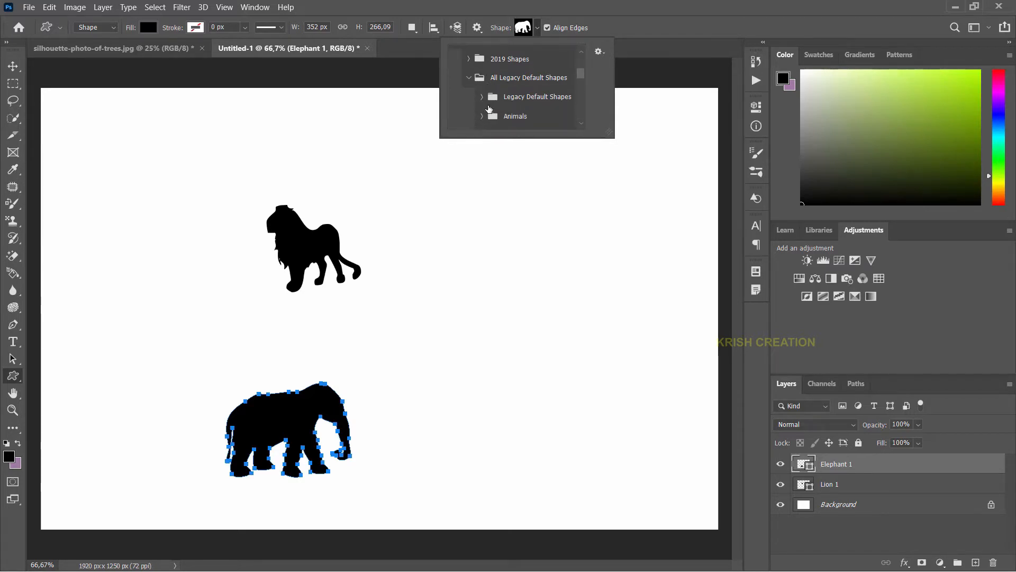
{"action": "scroll", "coordinate": [515, 87], "scroll_direction": "down", "scroll_amount": 3}
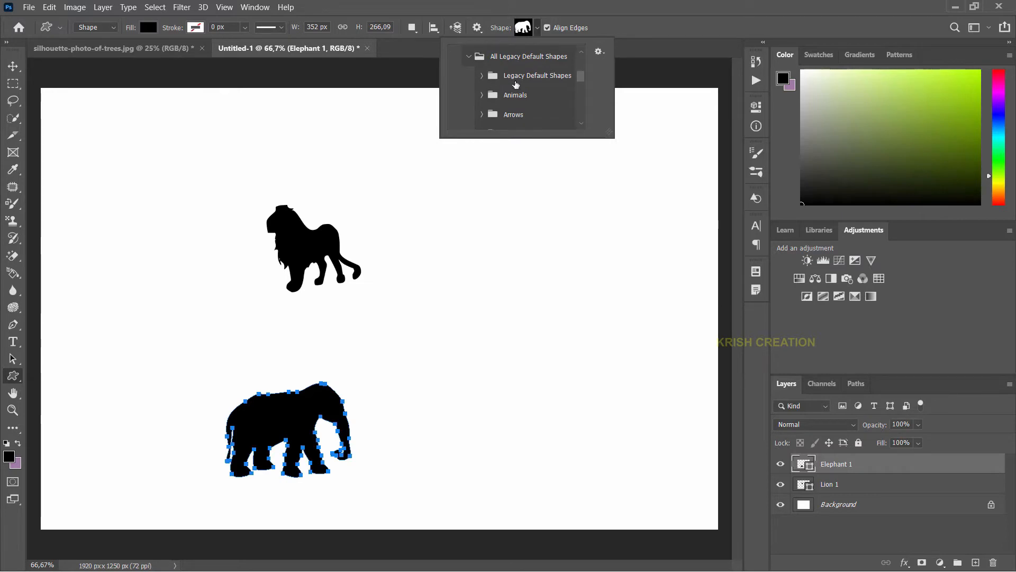
{"action": "scroll", "coordinate": [516, 92], "scroll_direction": "down", "scroll_amount": 3}
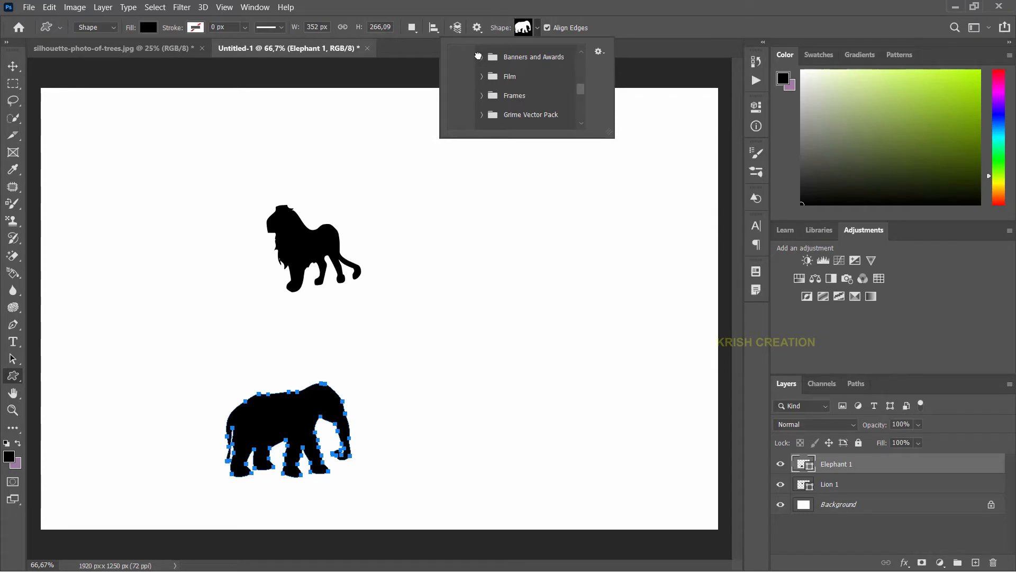
{"action": "left_click", "coordinate": [482, 57]}
{"action": "scroll", "coordinate": [509, 80], "scroll_direction": "down", "scroll_amount": 1}
{"action": "scroll", "coordinate": [509, 80], "scroll_direction": "down", "scroll_amount": 2}
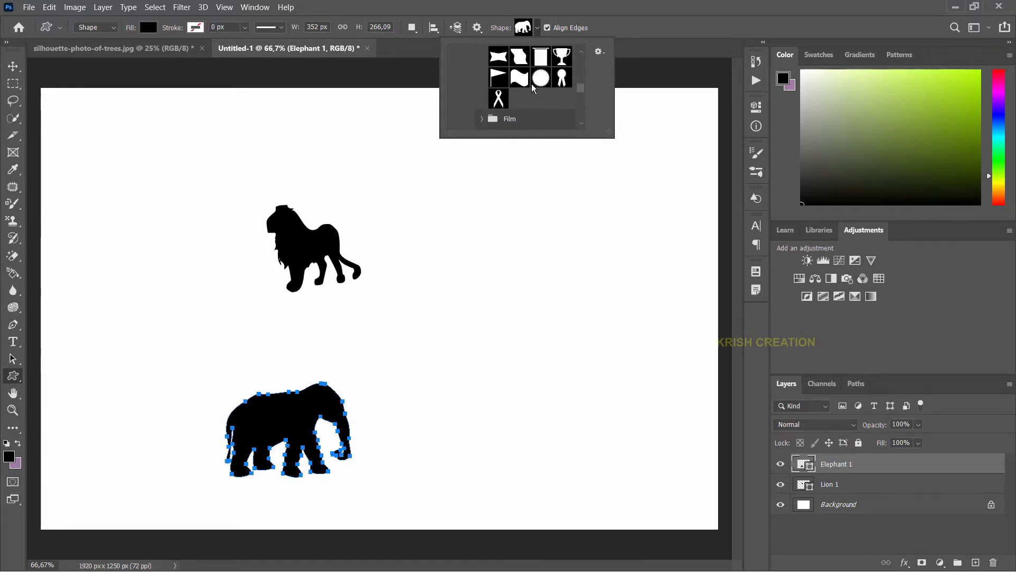
{"action": "scroll", "coordinate": [492, 77], "scroll_direction": "up", "scroll_amount": 4}
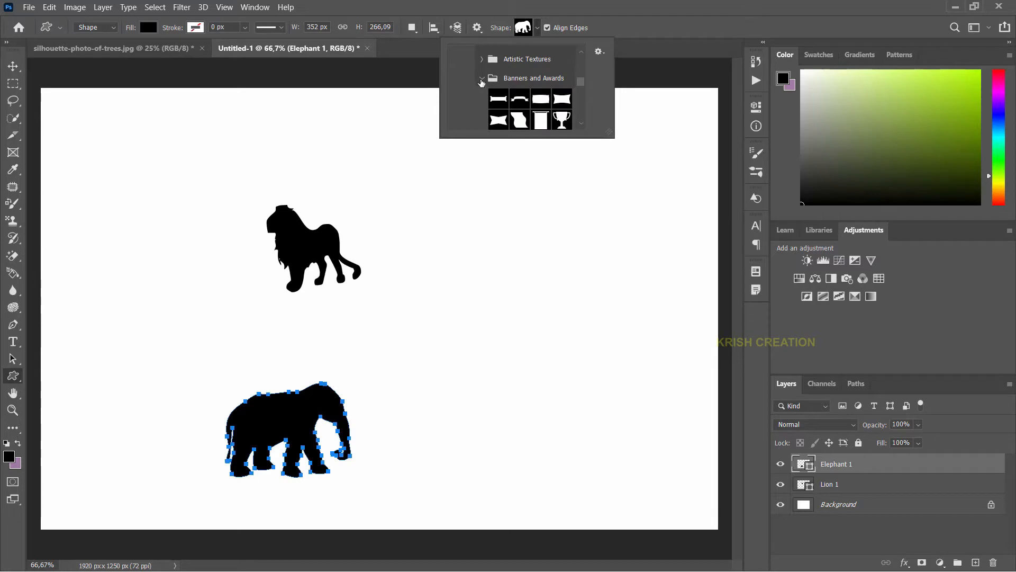
{"action": "left_click", "coordinate": [482, 77]}
Step: Expand the Shapes group within All Legacy Default Shapes and look through its contents
{"action": "scroll", "coordinate": [513, 84], "scroll_direction": "down", "scroll_amount": 2}
{"action": "scroll", "coordinate": [515, 87], "scroll_direction": "down", "scroll_amount": 3}
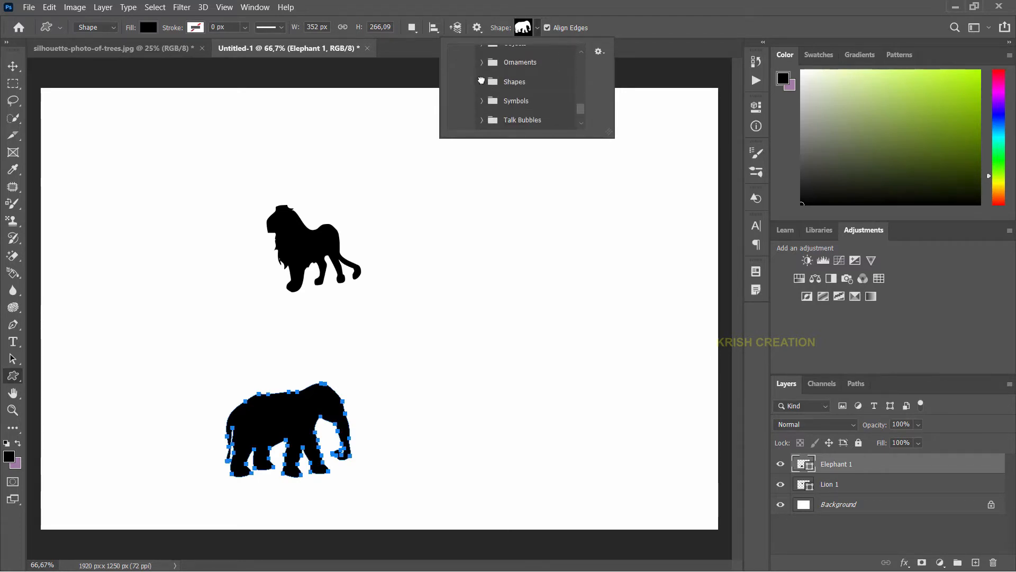
{"action": "left_click", "coordinate": [482, 80]}
{"action": "scroll", "coordinate": [485, 84], "scroll_direction": "down", "scroll_amount": 2}
{"action": "scroll", "coordinate": [486, 84], "scroll_direction": "up", "scroll_amount": 2}
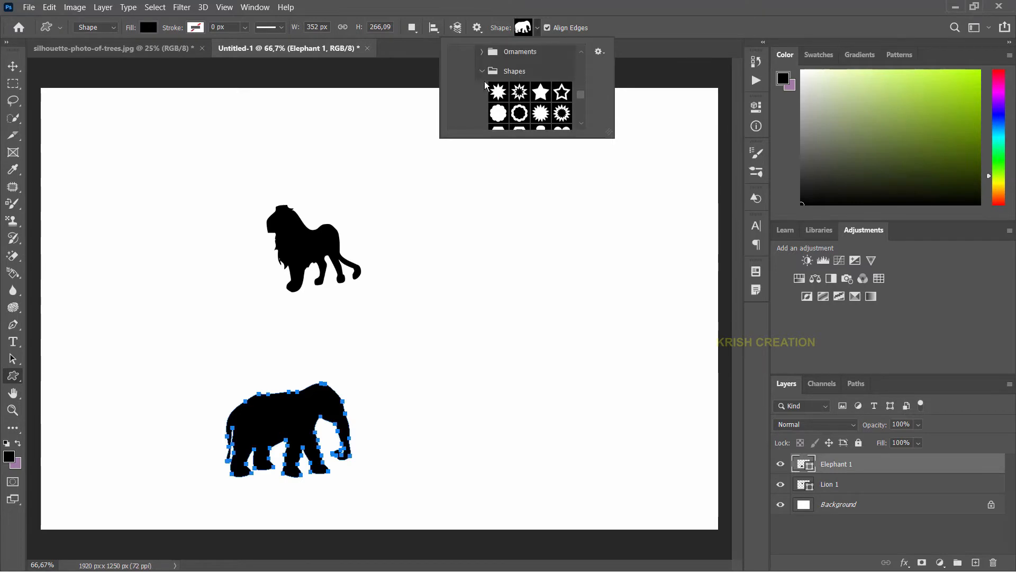
Step: Draw the shopping cart shape from the legacy Web group to the right of the lion, about 185 by 137 px
{"action": "left_click", "coordinate": [482, 71]}
{"action": "scroll", "coordinate": [516, 91], "scroll_direction": "down", "scroll_amount": 1}
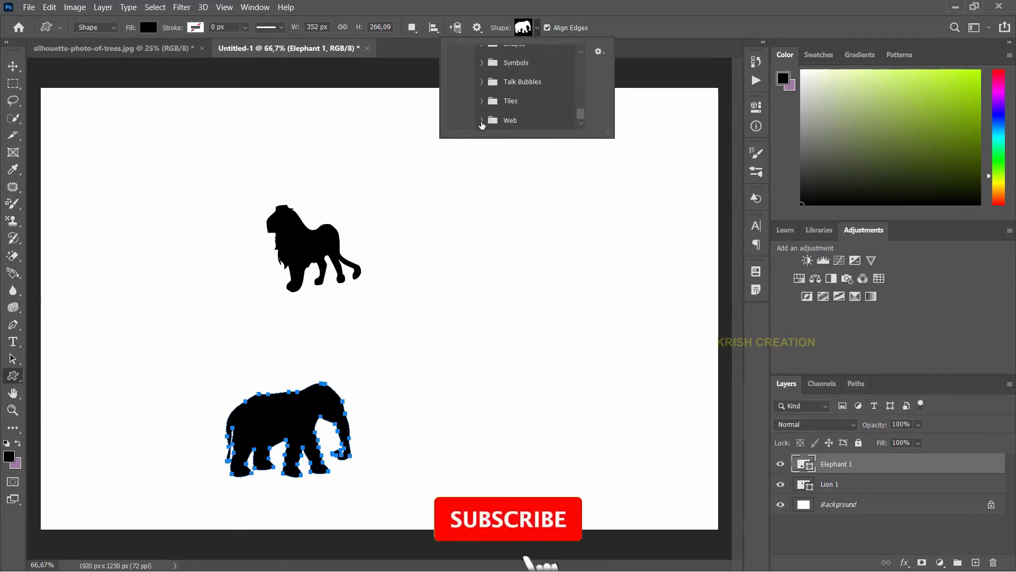
{"action": "left_click", "coordinate": [510, 120]}
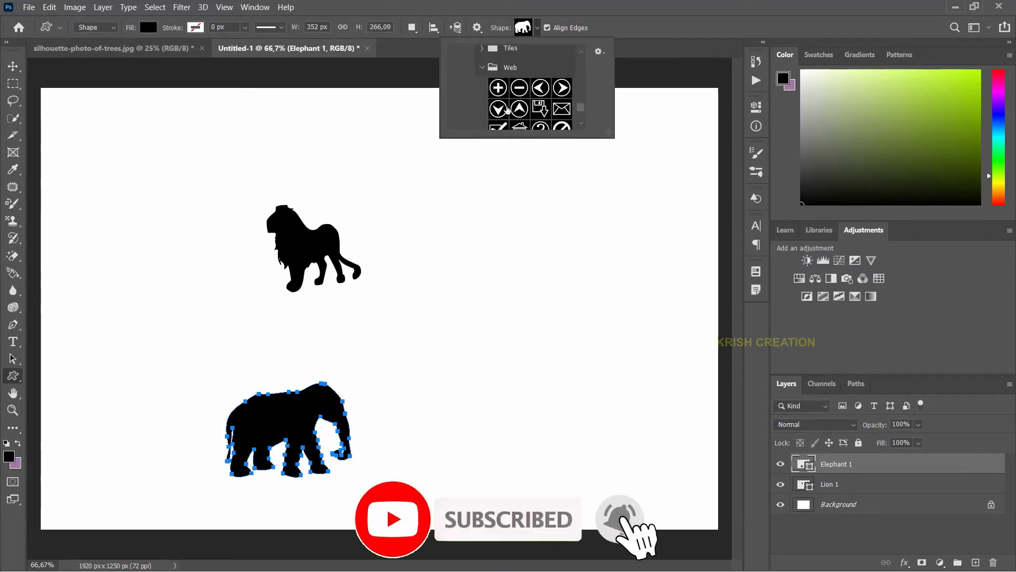
{"action": "scroll", "coordinate": [508, 110], "scroll_direction": "down", "scroll_amount": 2}
{"action": "scroll", "coordinate": [536, 100], "scroll_direction": "down", "scroll_amount": 1}
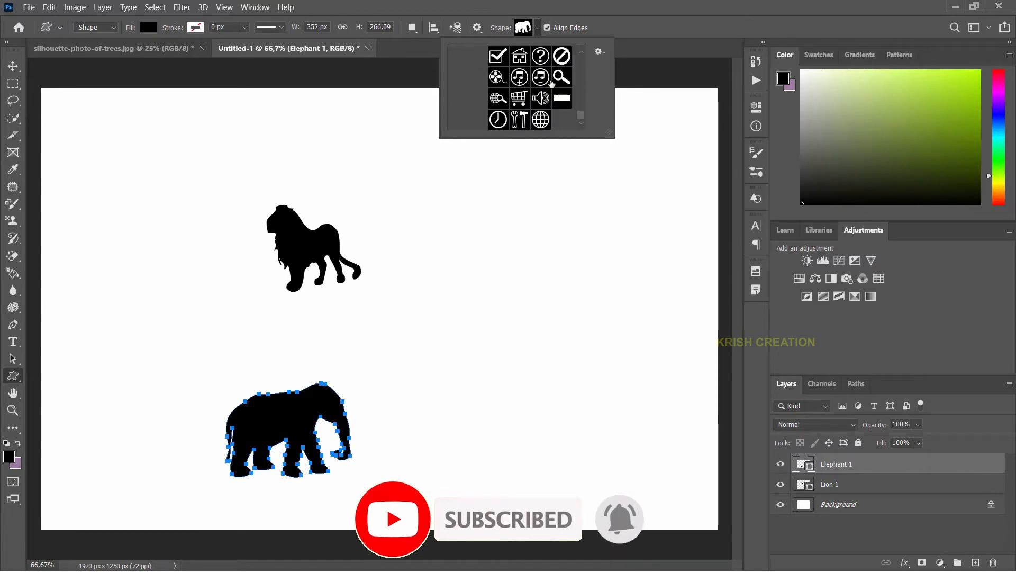
{"action": "left_click", "coordinate": [520, 100]}
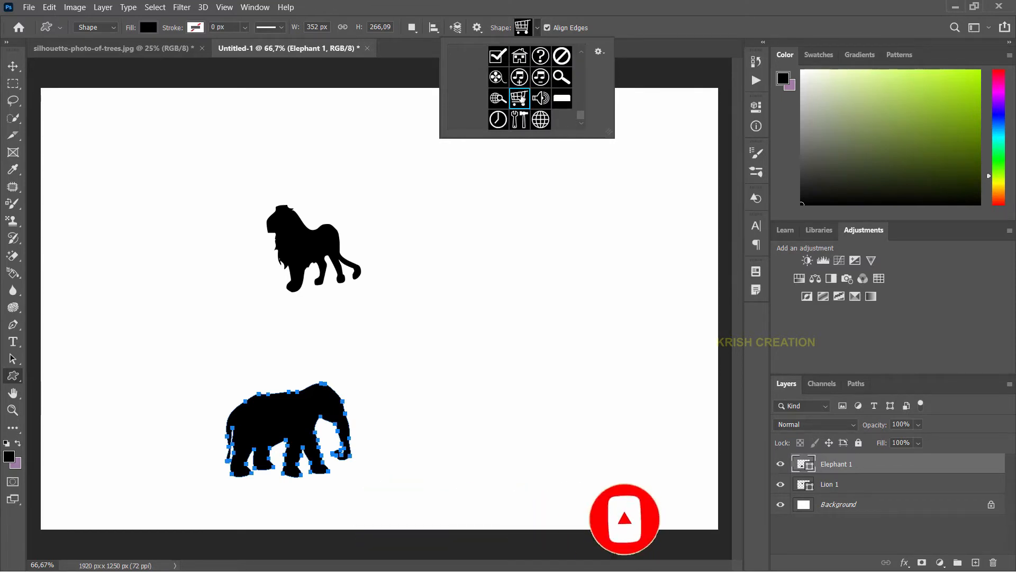
{"action": "left_click_drag", "start_coordinate": [508, 247], "coordinate": [573, 296]}
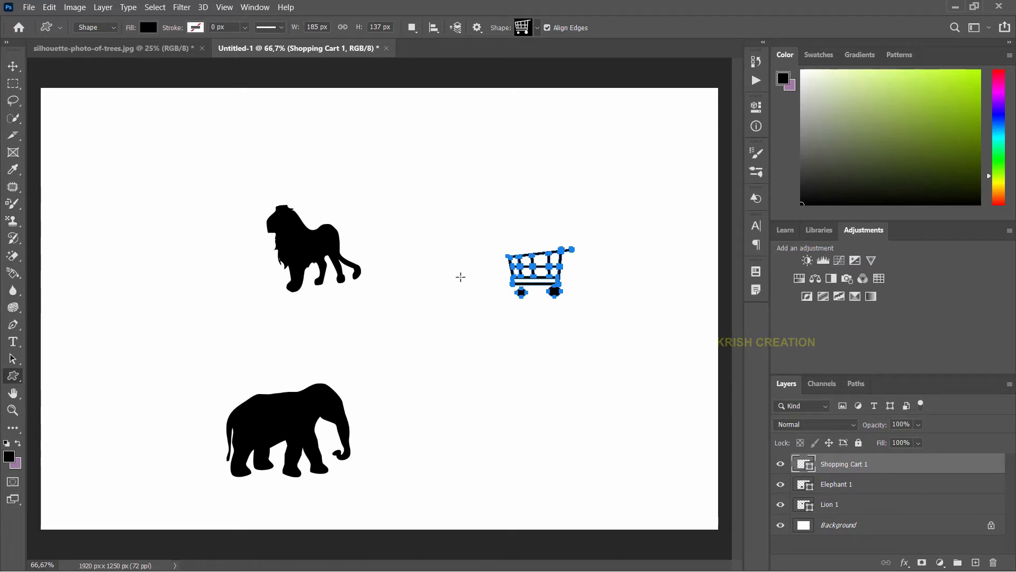
Step: Undo the drawn shopping cart, elephant and lion shapes so the canvas is blank
{"action": "key", "text": "ctrl+z"}
{"action": "key", "text": "ctrl+z"}
{"action": "key", "text": "ctrl+z"}
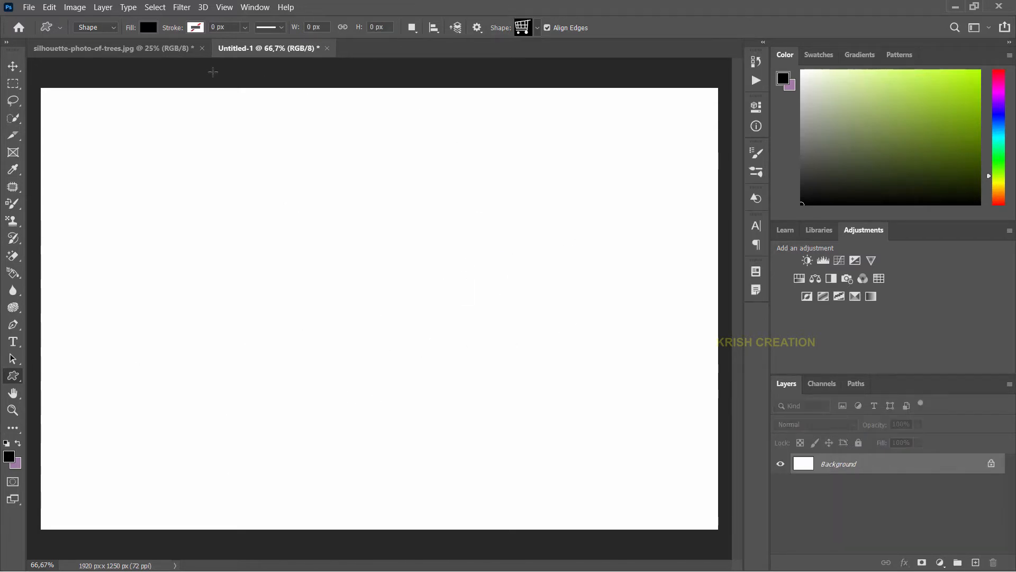
Step: Switch to silhouette-photo-of-trees.jpg and choose the flying bird shape from the legacy Animals group
{"action": "left_click", "coordinate": [155, 53]}
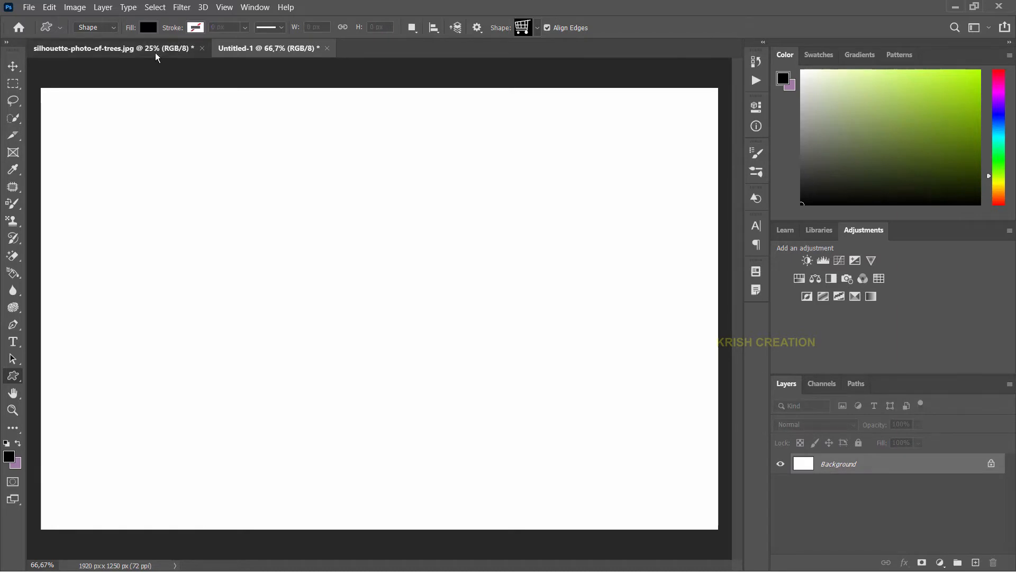
{"action": "left_click", "coordinate": [148, 49]}
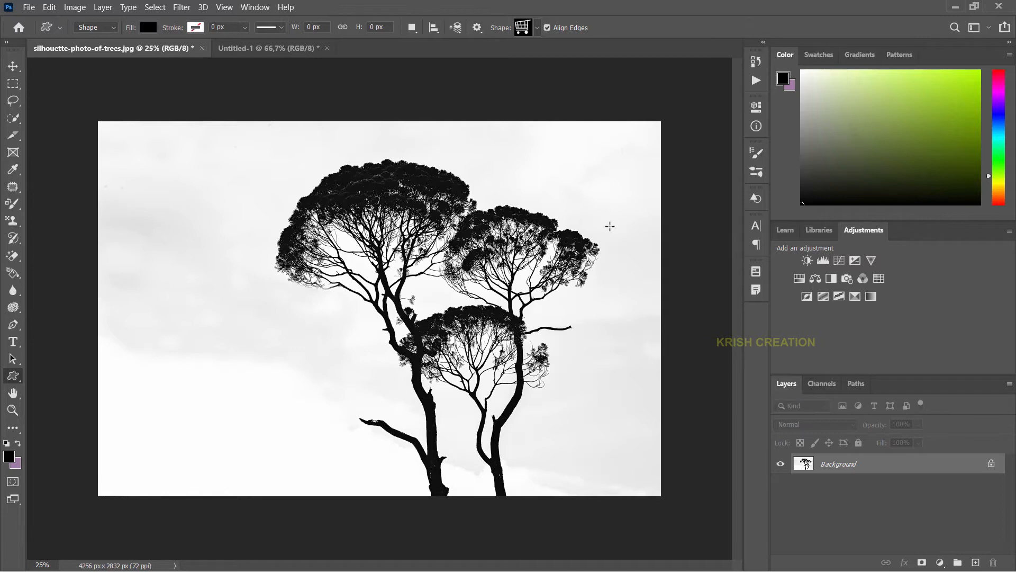
{"action": "left_click", "coordinate": [538, 28]}
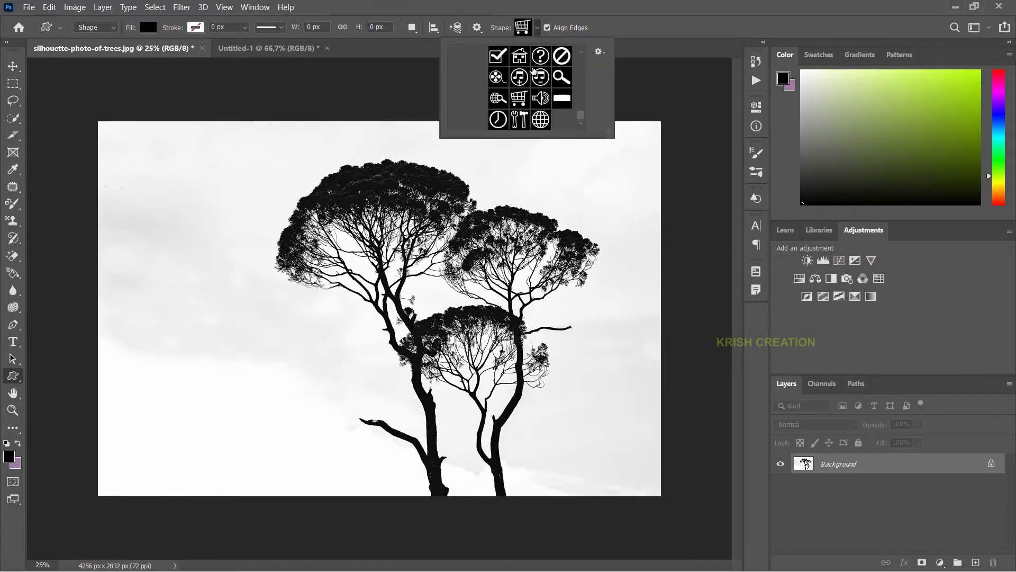
{"action": "scroll", "coordinate": [479, 55], "scroll_direction": "up", "scroll_amount": 1}
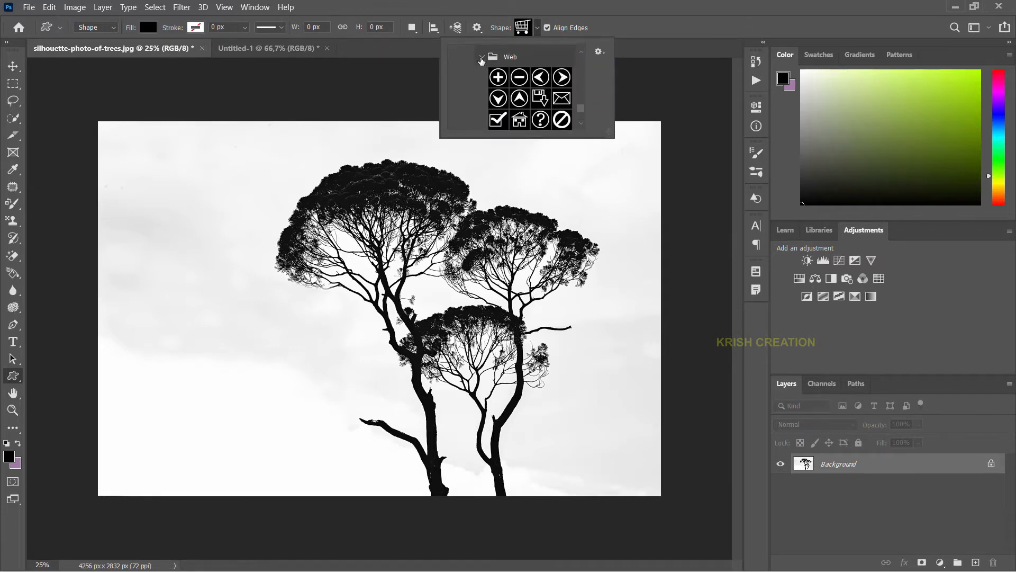
{"action": "left_click", "coordinate": [481, 58]}
{"action": "scroll", "coordinate": [511, 85], "scroll_direction": "up", "scroll_amount": 1}
{"action": "scroll", "coordinate": [512, 86], "scroll_direction": "up", "scroll_amount": 9}
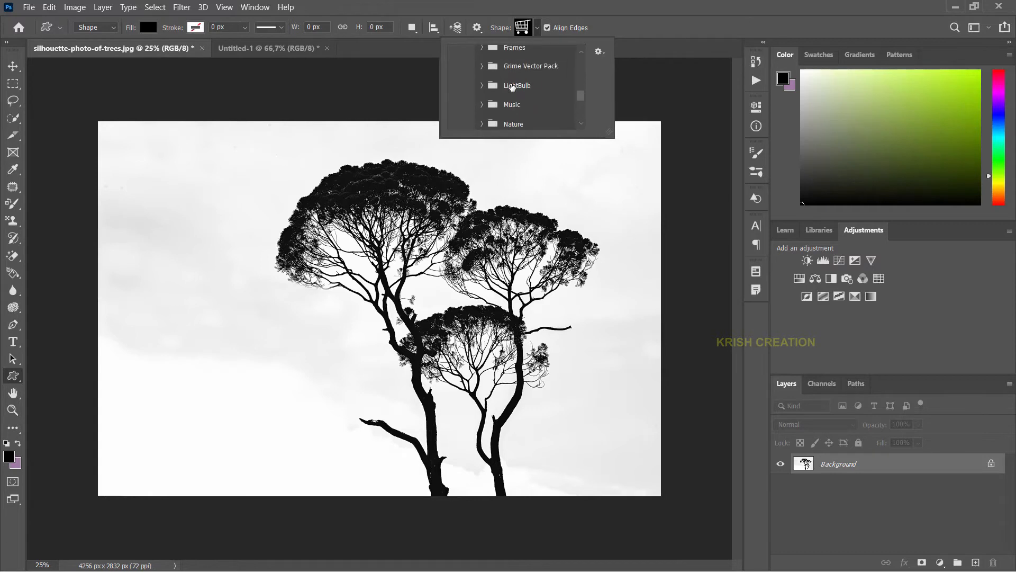
{"action": "scroll", "coordinate": [512, 88], "scroll_direction": "up", "scroll_amount": 4}
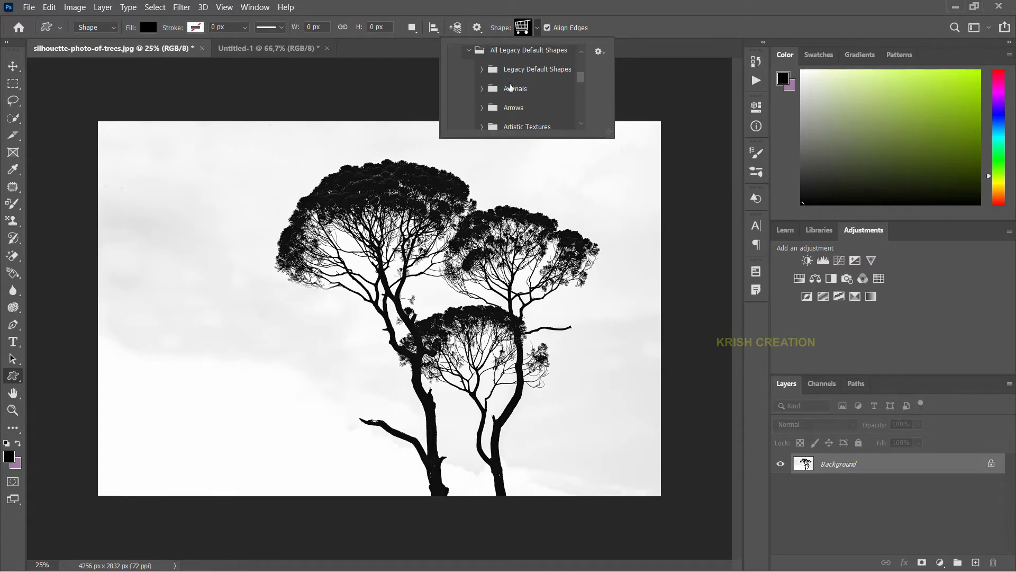
{"action": "left_click", "coordinate": [482, 89]}
{"action": "scroll", "coordinate": [520, 98], "scroll_direction": "down", "scroll_amount": 2}
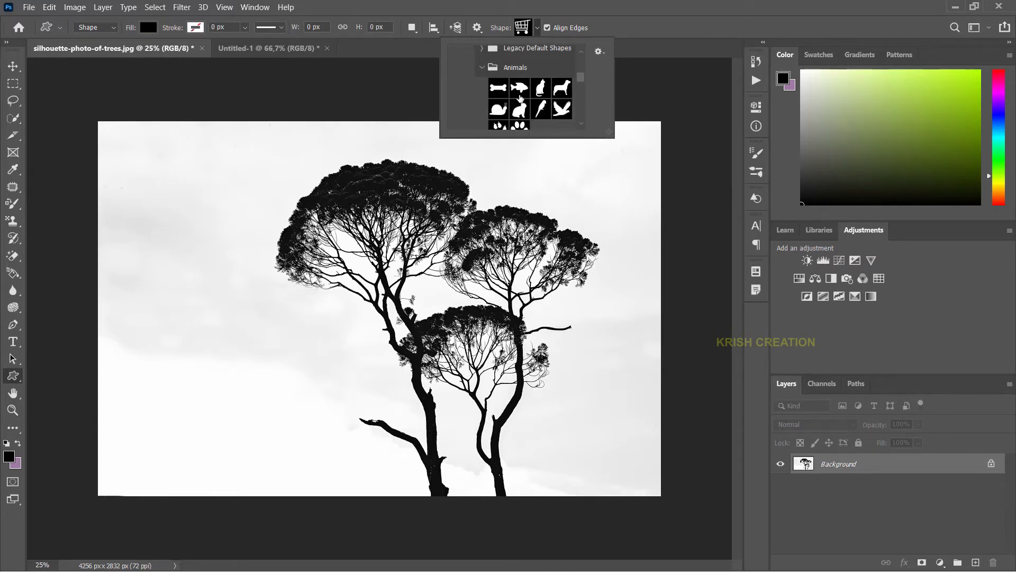
{"action": "left_click", "coordinate": [562, 99]}
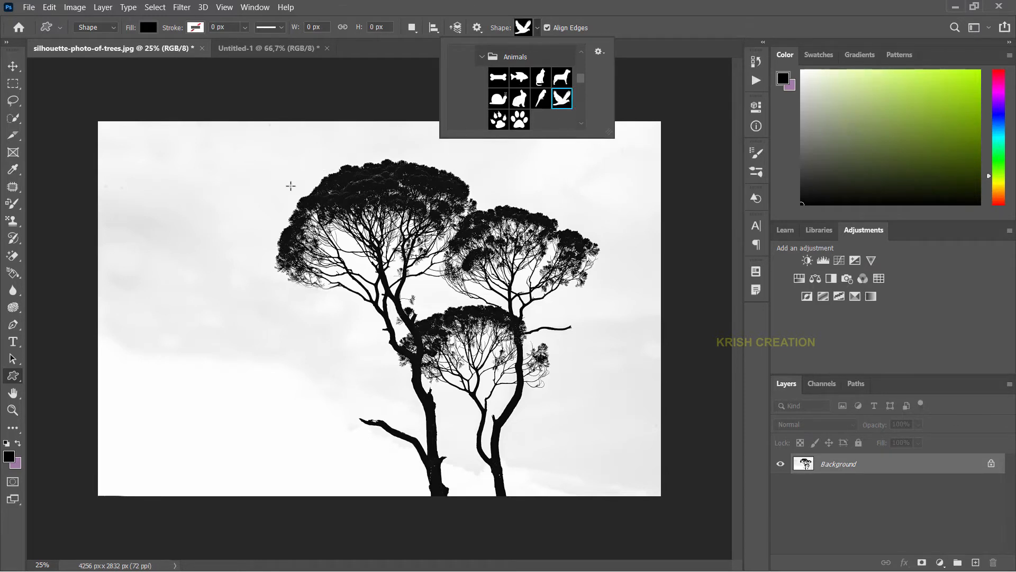
Step: Draw four small flying birds in the sky left of the trees, about 60 to 77 px wide, undoing any distorted one
{"action": "left_click", "coordinate": [180, 193]}
{"action": "mouse_move", "coordinate": [180, 193]}
{"action": "left_mouse_down"}
{"action": "mouse_move", "coordinate": [190, 202]}
{"action": "mouse_move", "coordinate": [227, 187]}
{"action": "mouse_move", "coordinate": [234, 213]}
{"action": "left_mouse_up"}
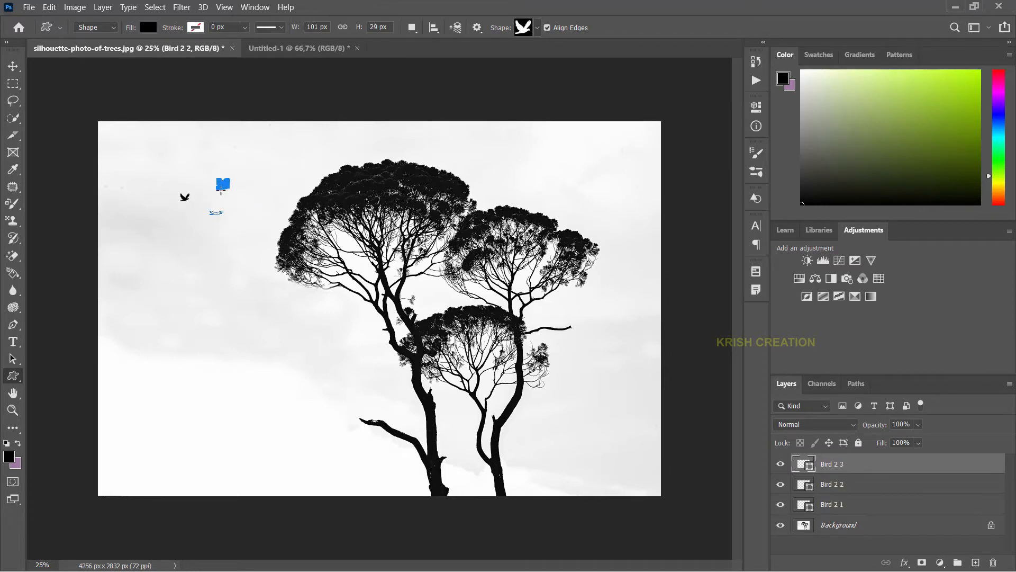
{"action": "key", "text": "ctrl+z"}
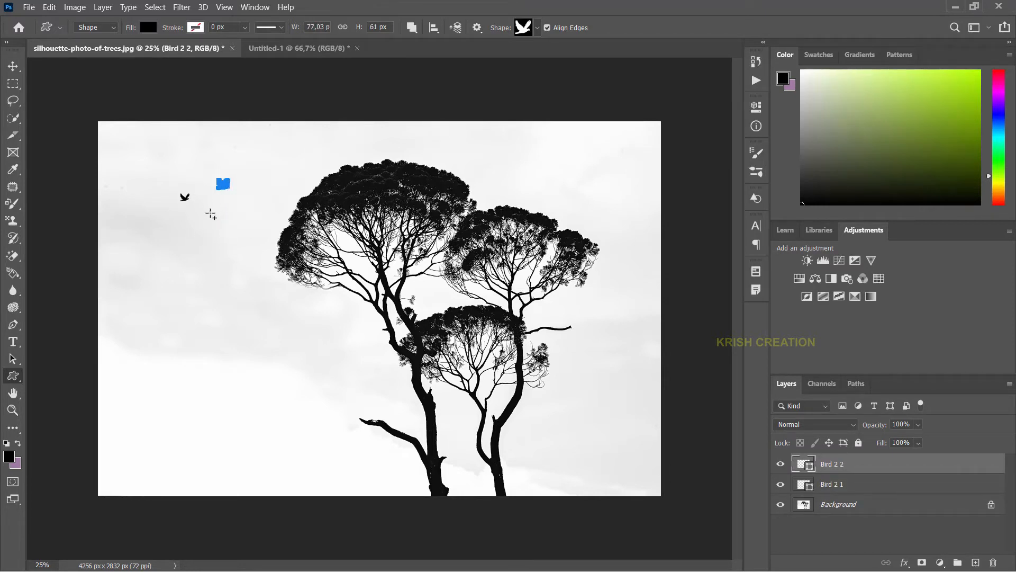
{"action": "left_click_drag", "start_coordinate": [212, 214], "coordinate": [223, 222]}
{"action": "left_click_drag", "start_coordinate": [193, 172], "coordinate": [202, 178]}
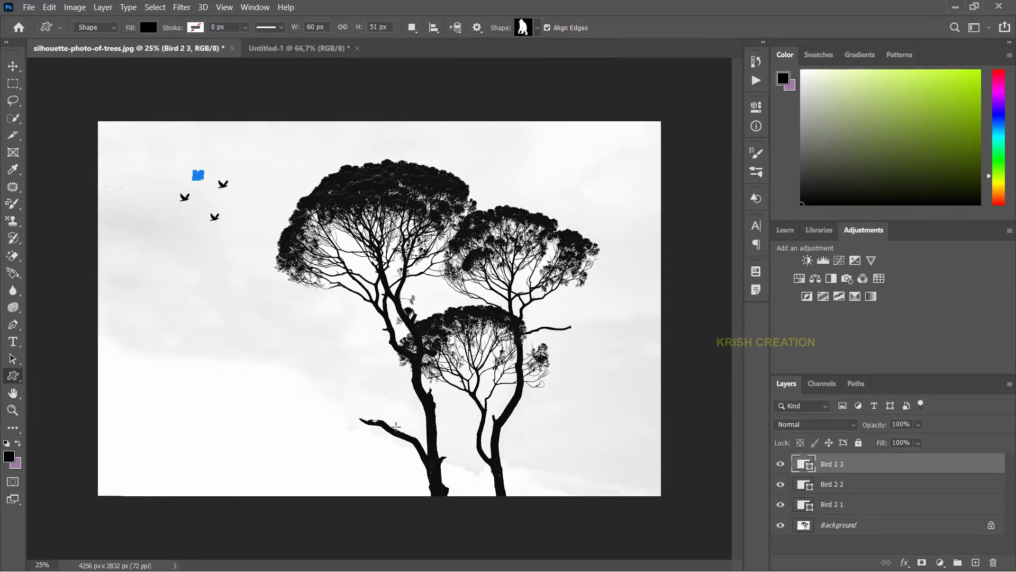
Step: Draw the Wild Animals ape on the low branch, about 180 by 251 px, and two stags below, about 326 by 197 and 264 by 94 px
{"action": "left_click_drag", "start_coordinate": [393, 405], "coordinate": [419, 439]}
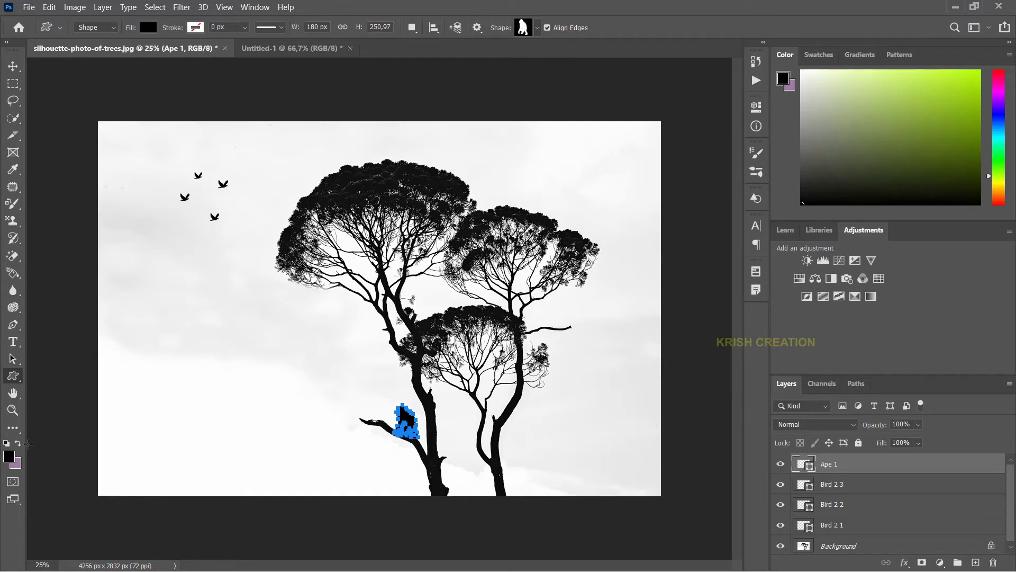
{"action": "left_click", "coordinate": [538, 28]}
{"action": "scroll", "coordinate": [532, 98], "scroll_direction": "down", "scroll_amount": 1}
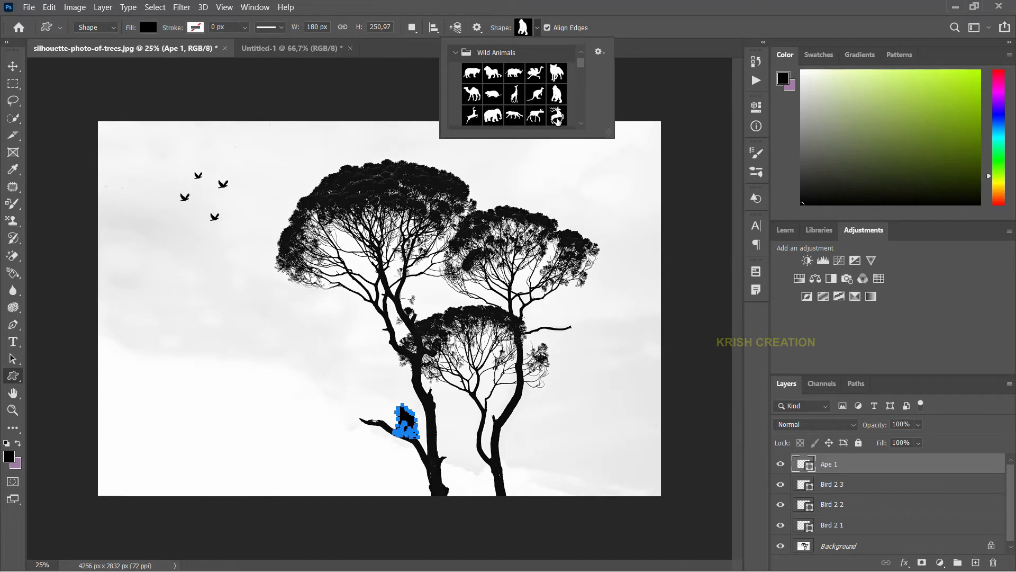
{"action": "left_click", "coordinate": [557, 118]}
{"action": "left_click", "coordinate": [246, 469]}
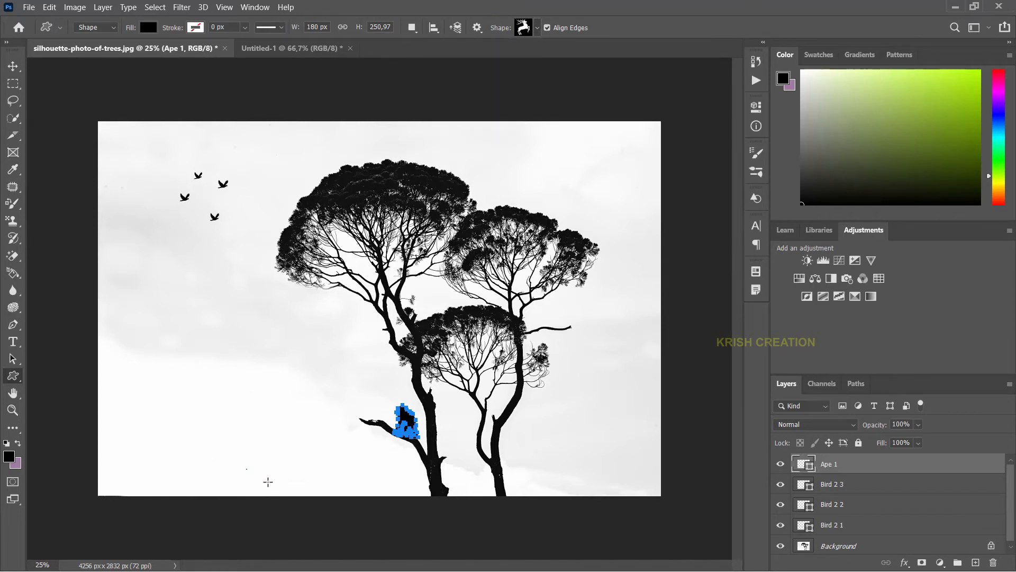
{"action": "left_click_drag", "start_coordinate": [247, 469], "coordinate": [290, 494]}
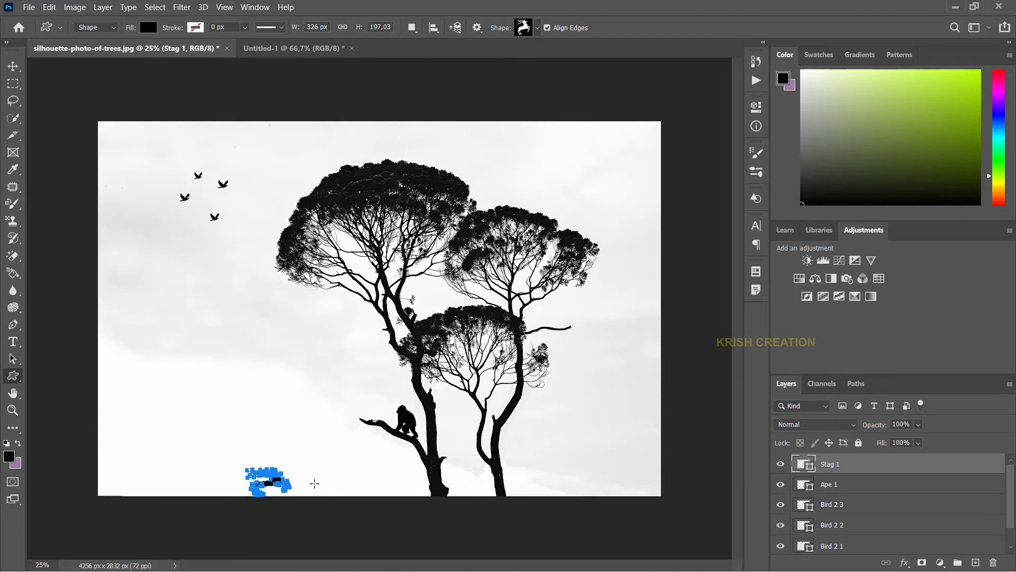
{"action": "left_click_drag", "start_coordinate": [328, 486], "coordinate": [347, 494]}
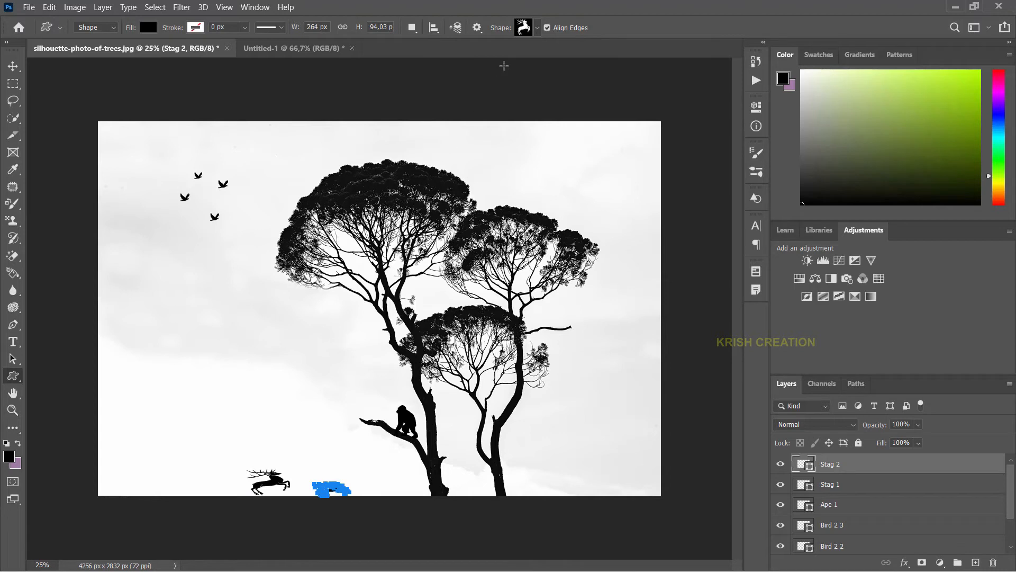
Step: Choose the palm shape from the Leaf Trees group and set the shape fill to lime green from the recently used colors
{"action": "left_click", "coordinate": [538, 28]}
{"action": "left_click", "coordinate": [454, 52]}
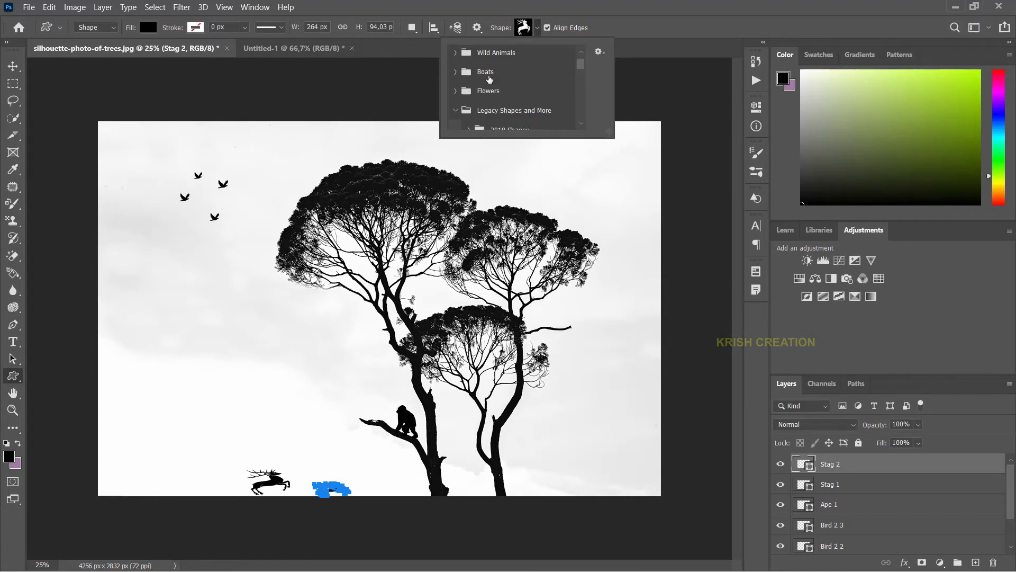
{"action": "scroll", "coordinate": [466, 64], "scroll_direction": "up", "scroll_amount": 1}
{"action": "left_click", "coordinate": [455, 55]}
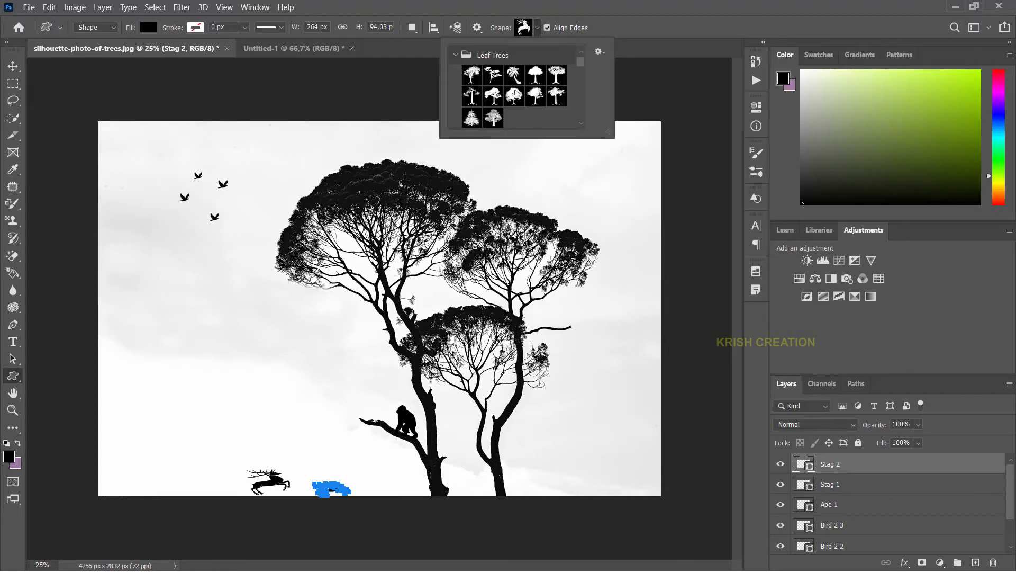
{"action": "scroll", "coordinate": [516, 106], "scroll_direction": "down", "scroll_amount": 1}
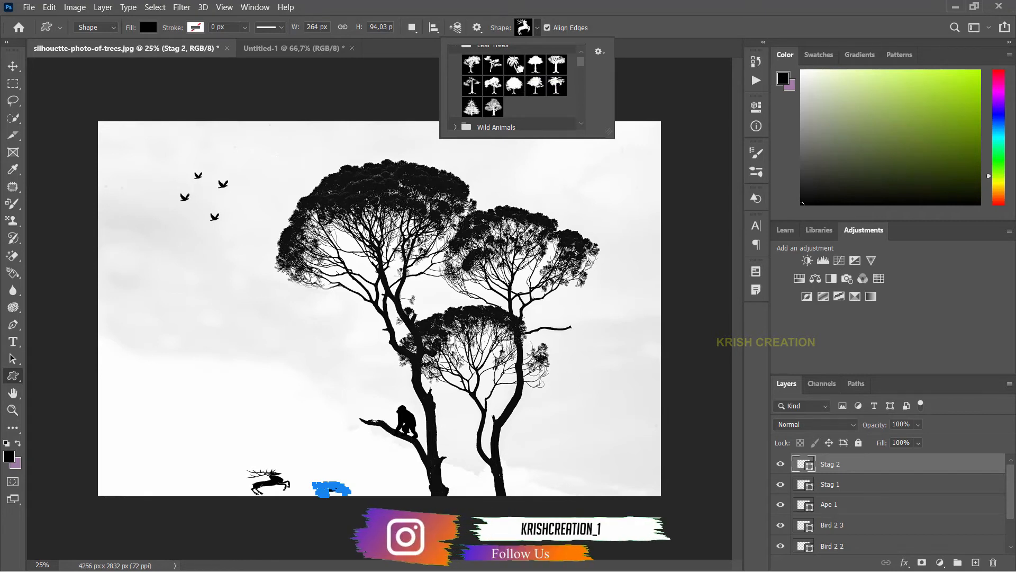
{"action": "left_click", "coordinate": [517, 66]}
{"action": "left_click", "coordinate": [148, 28]}
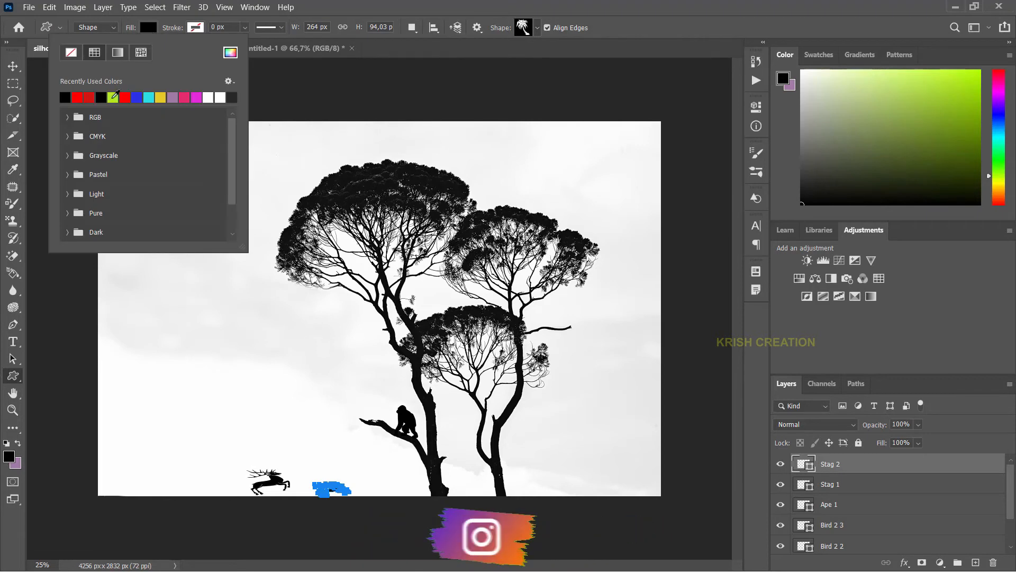
{"action": "left_click", "coordinate": [115, 97]}
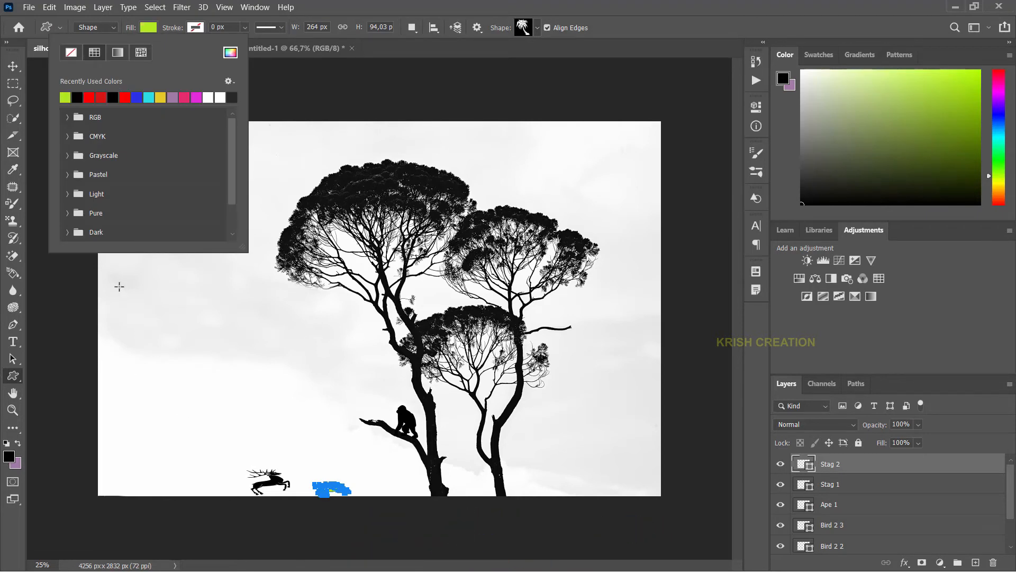
Step: Draw a lime green palm tree near the image's lower-left corner, about 654 by 958 px, and delete it again
{"action": "left_click", "coordinate": [119, 286]}
{"action": "left_click_drag", "start_coordinate": [119, 287], "coordinate": [202, 484]}
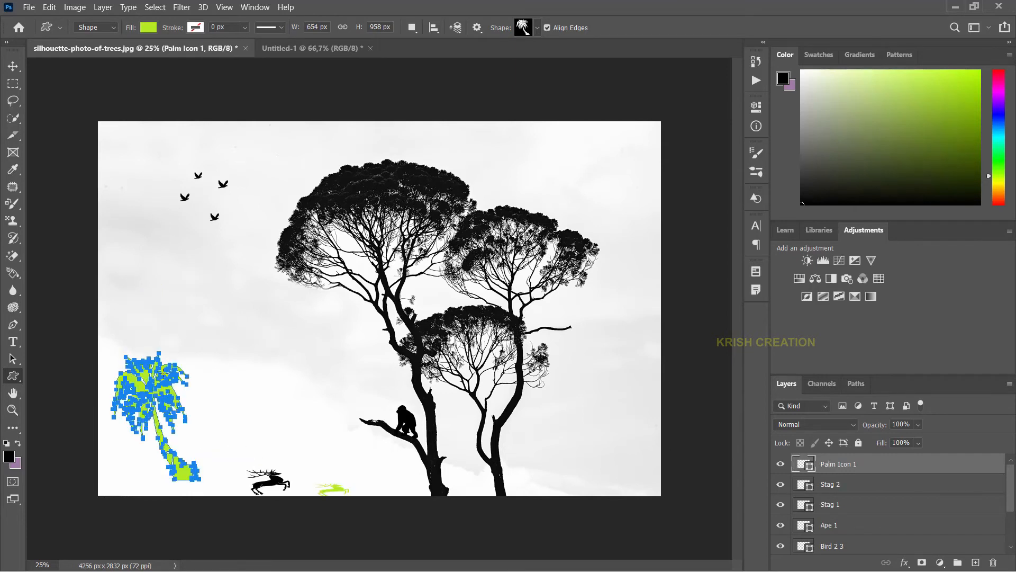
{"action": "left_click", "coordinate": [13, 65]}
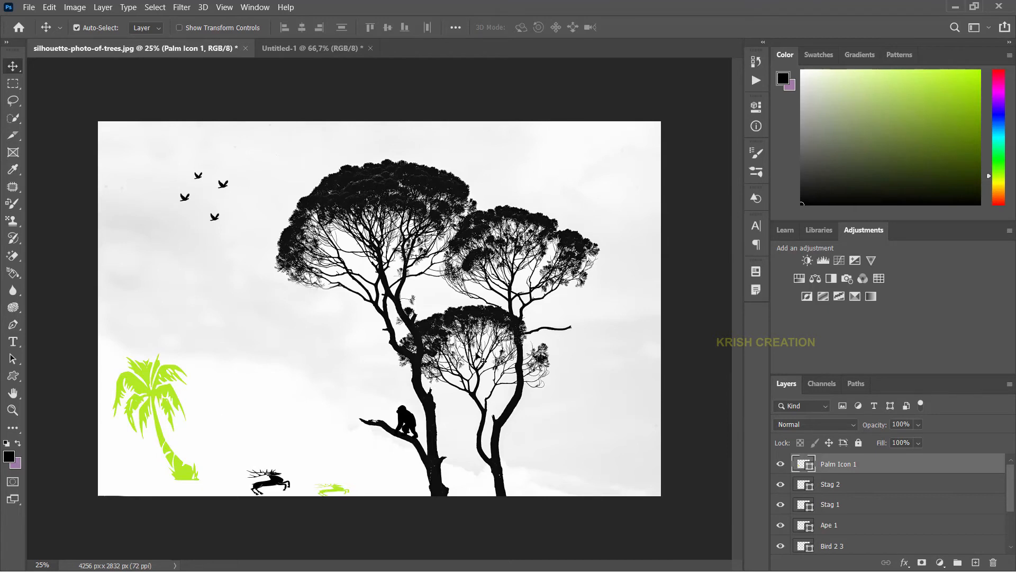
{"action": "key", "text": "Delete"}
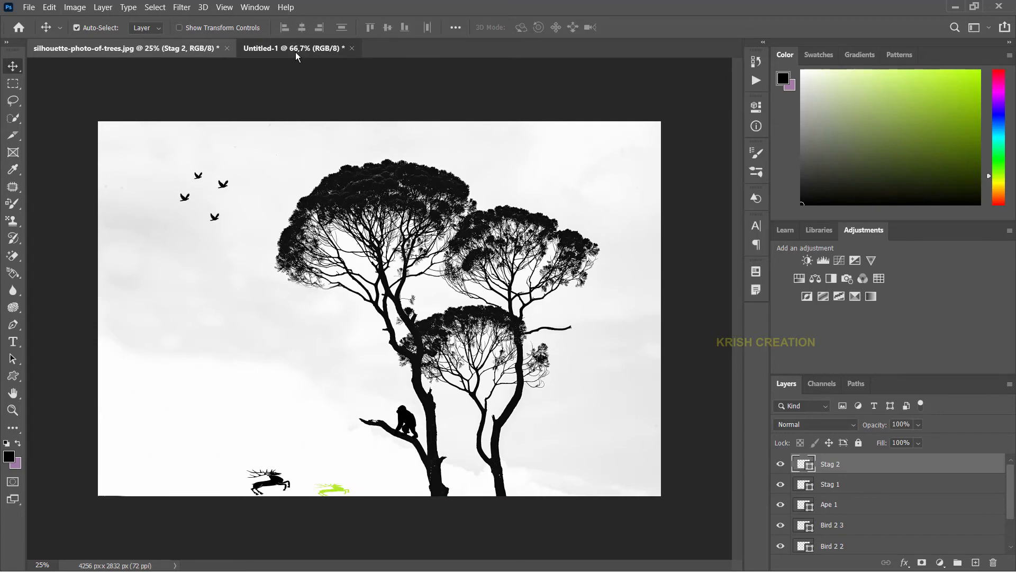
Step: In the Untitled-1 document, draw a black seven-pointed star with the Polygon Tool, about 487 by 491 px, left of the canvas centre
{"action": "left_click", "coordinate": [295, 52]}
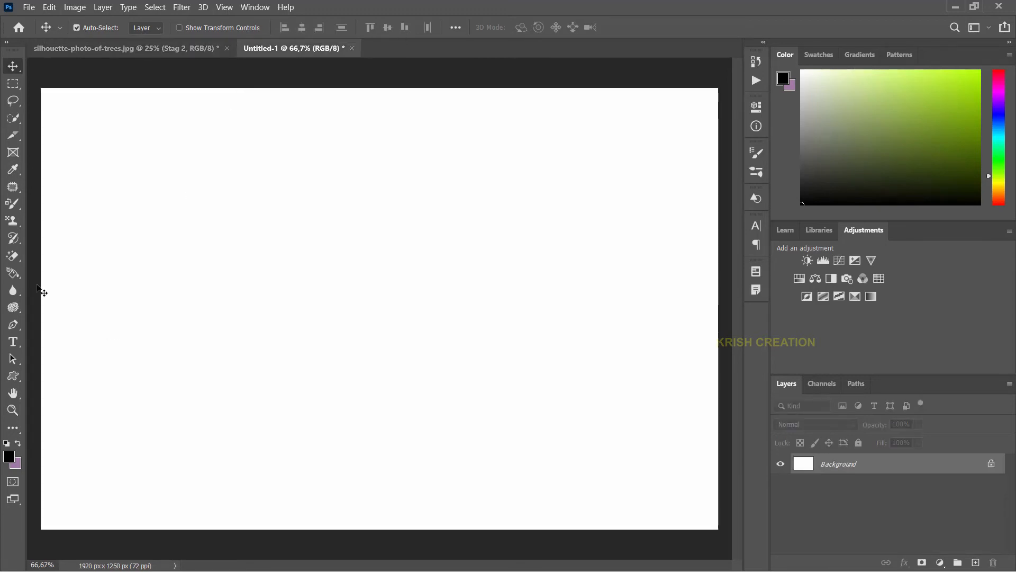
{"action": "left_click", "coordinate": [20, 377]}
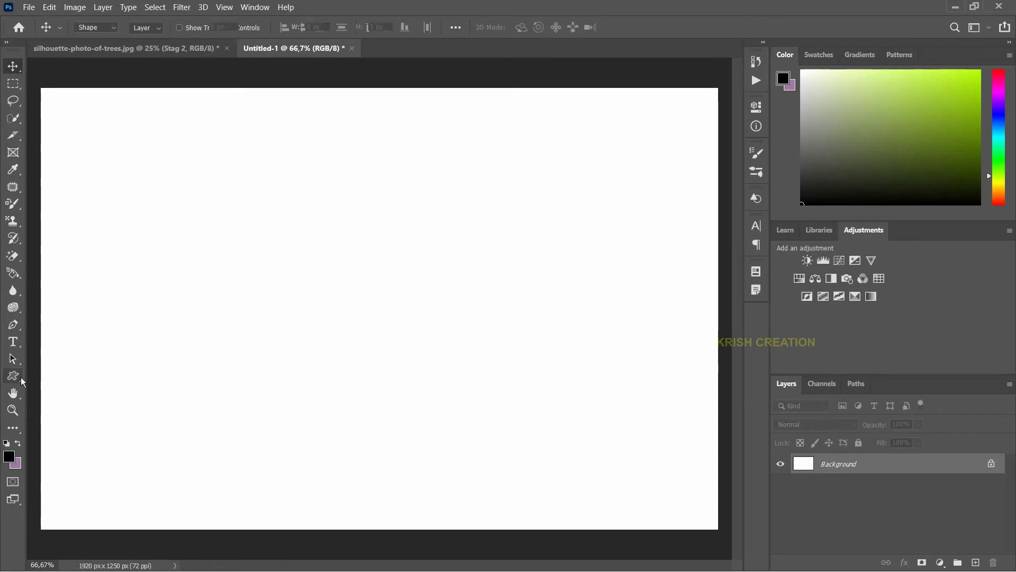
{"action": "left_click", "coordinate": [70, 413]}
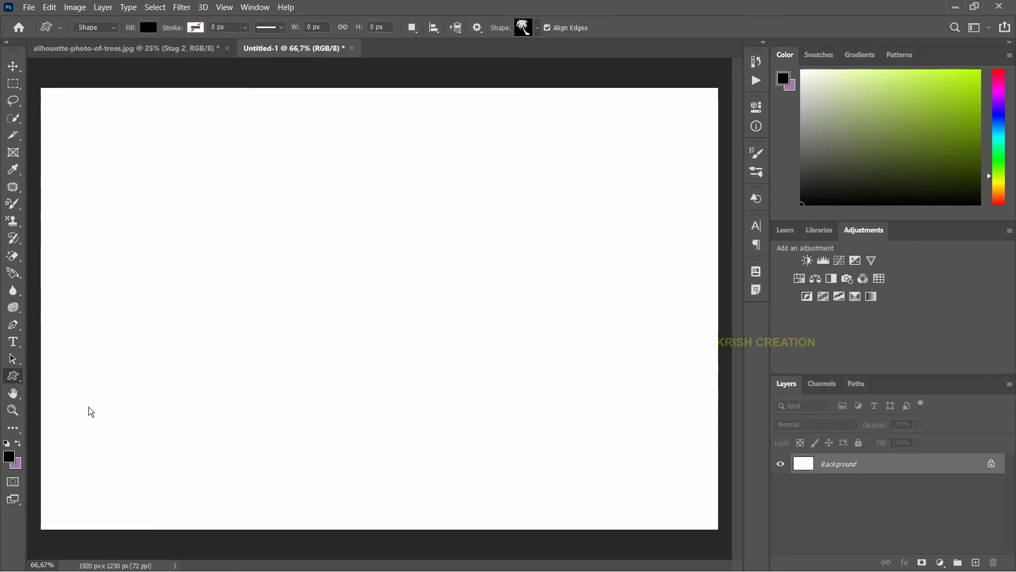
{"action": "left_click", "coordinate": [477, 27]}
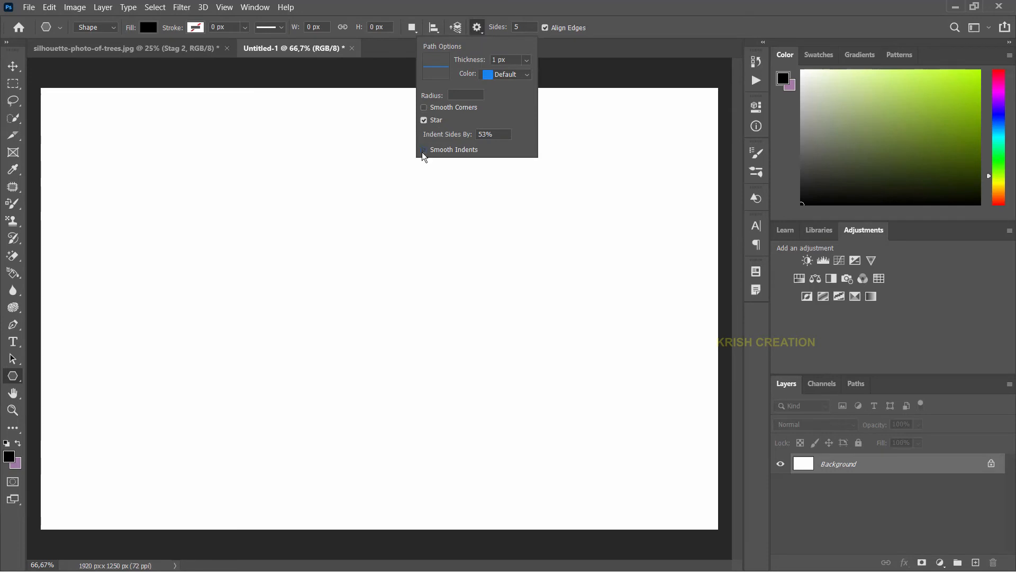
{"action": "left_click", "coordinate": [501, 28]}
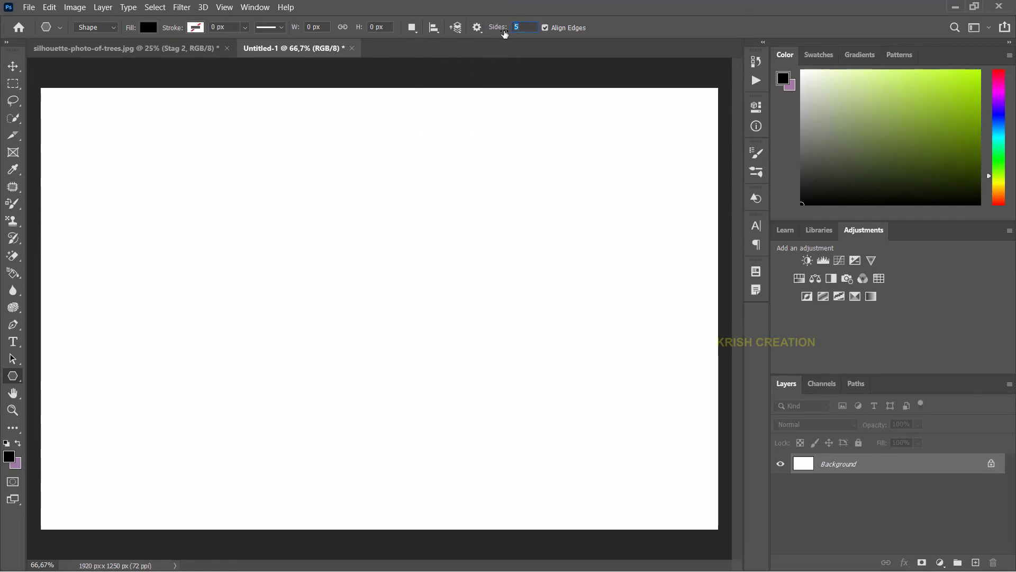
{"action": "mouse_move", "coordinate": [265, 262]}
{"action": "left_mouse_down"}
{"action": "mouse_move", "coordinate": [302, 320]}
{"action": "mouse_move", "coordinate": [436, 360]}
{"action": "left_mouse_up"}
Step: Select the star with the Quick Selection Tool and use the Pen Tool to define it as a custom shape named "star"
{"action": "key", "text": "w"}
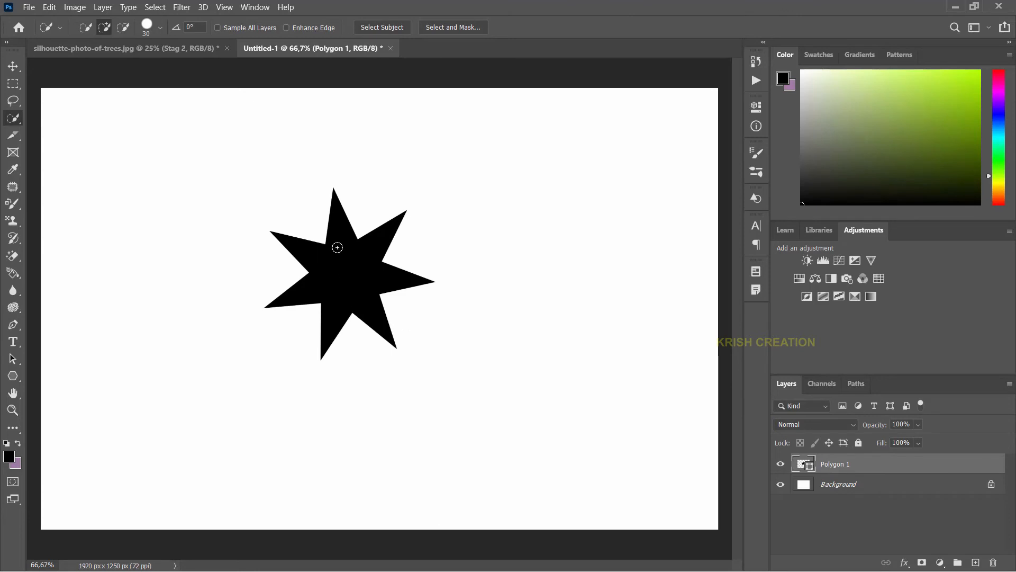
{"action": "left_click", "coordinate": [334, 277]}
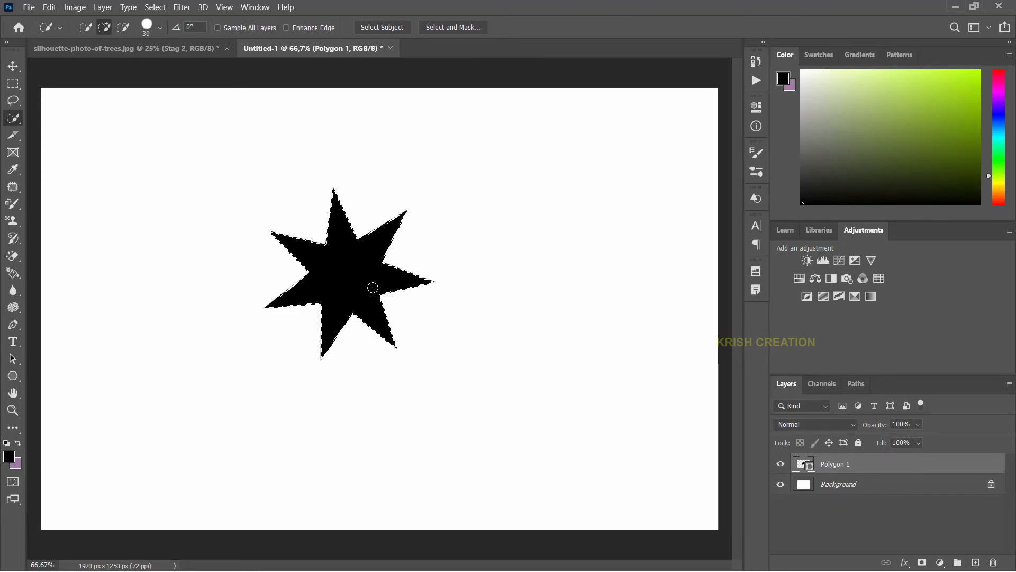
{"action": "left_click", "coordinate": [12, 324]}
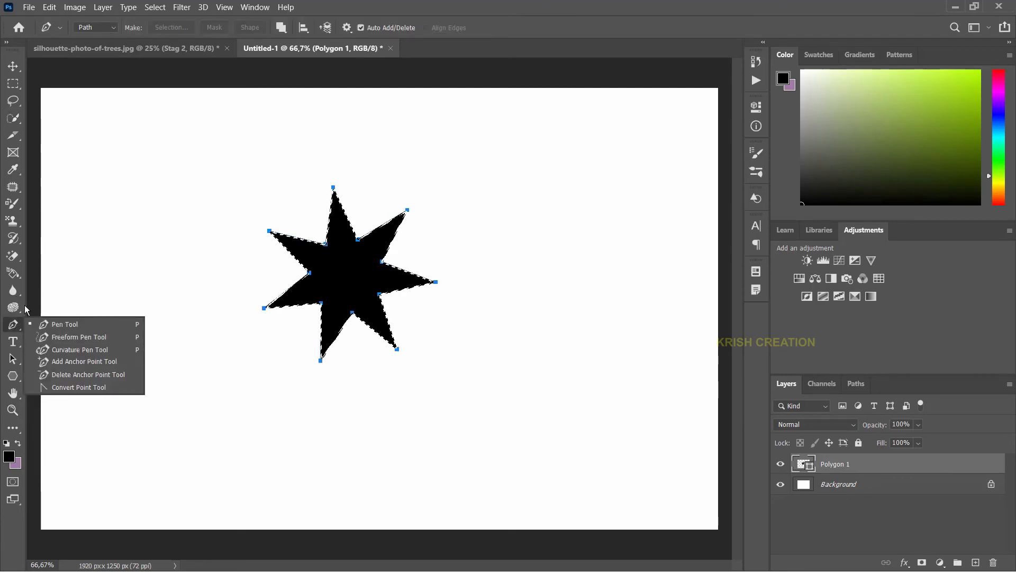
{"action": "left_click", "coordinate": [55, 329]}
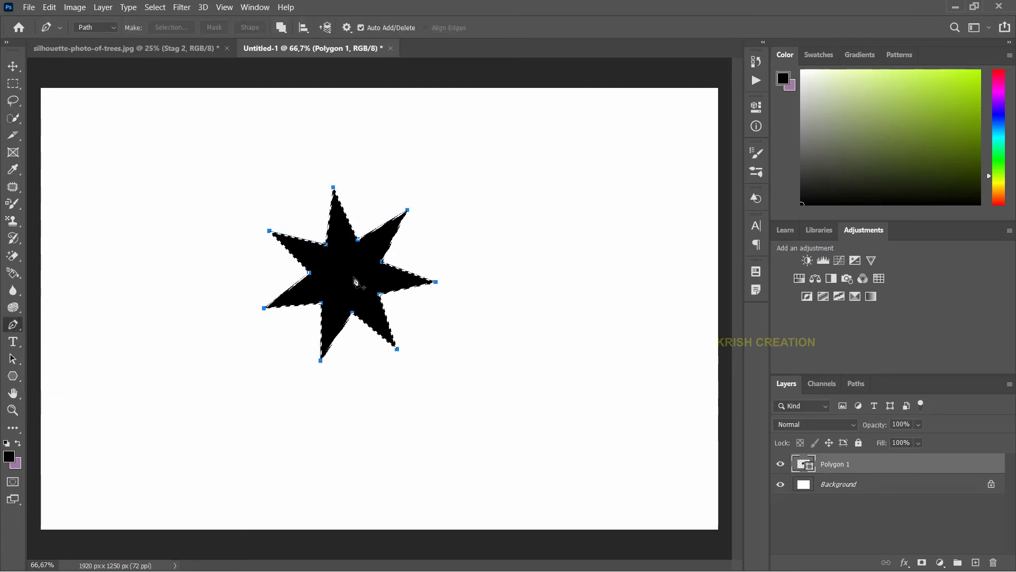
{"action": "right_click", "coordinate": [354, 281]}
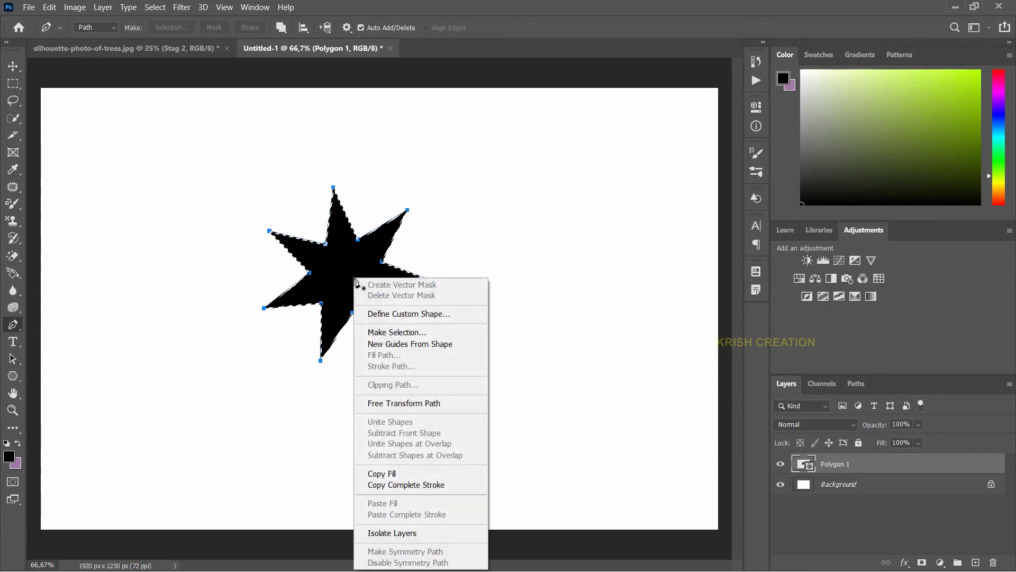
{"action": "left_click", "coordinate": [388, 314]}
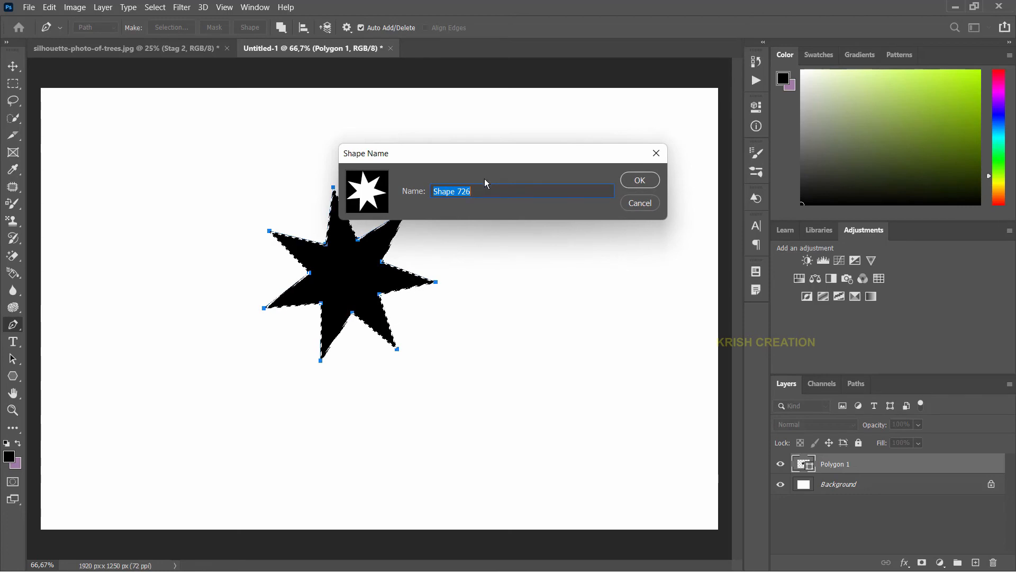
{"action": "type", "text": "start"}
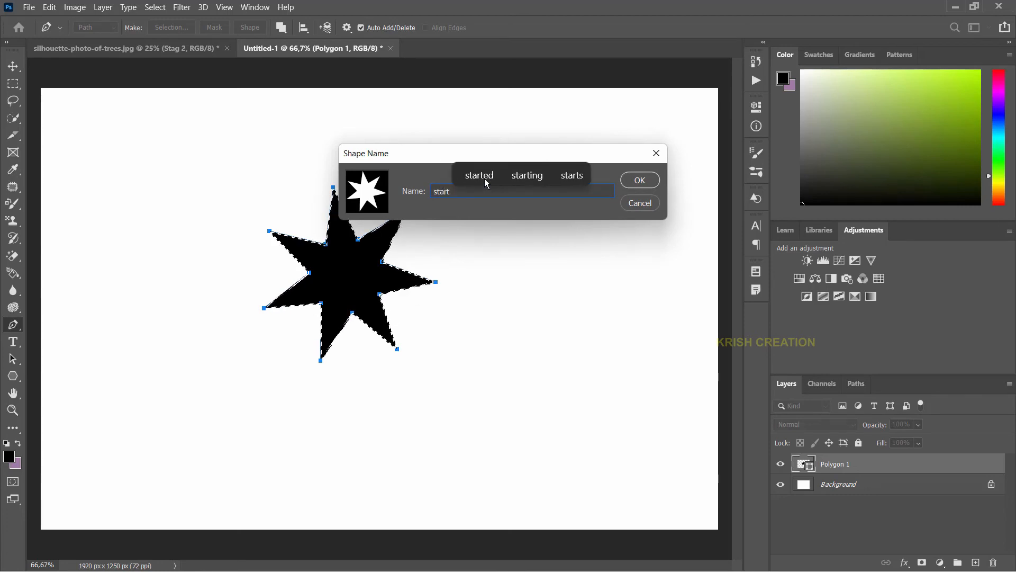
{"action": "key", "text": "BackSpace"}
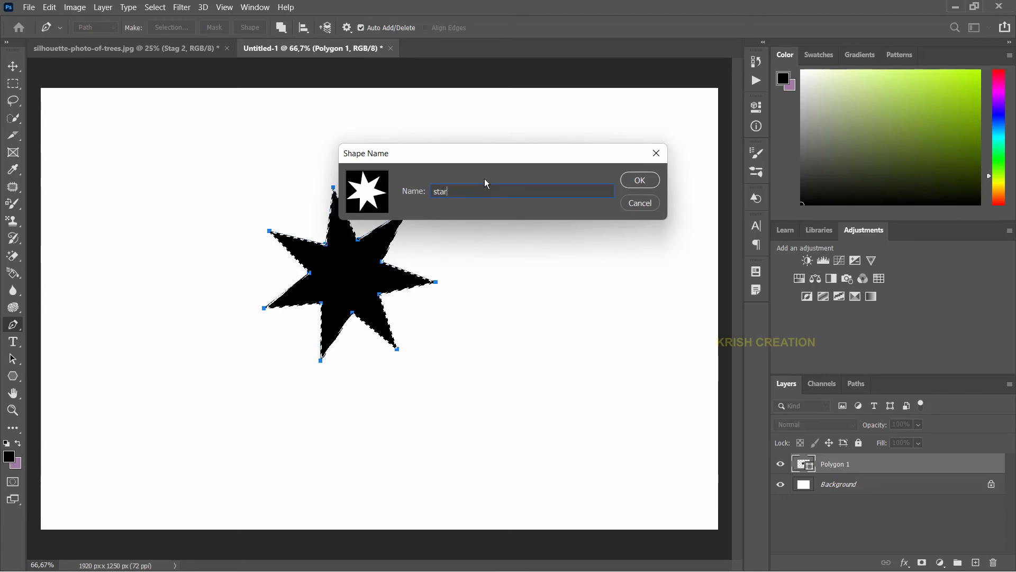
{"action": "left_click", "coordinate": [640, 181]}
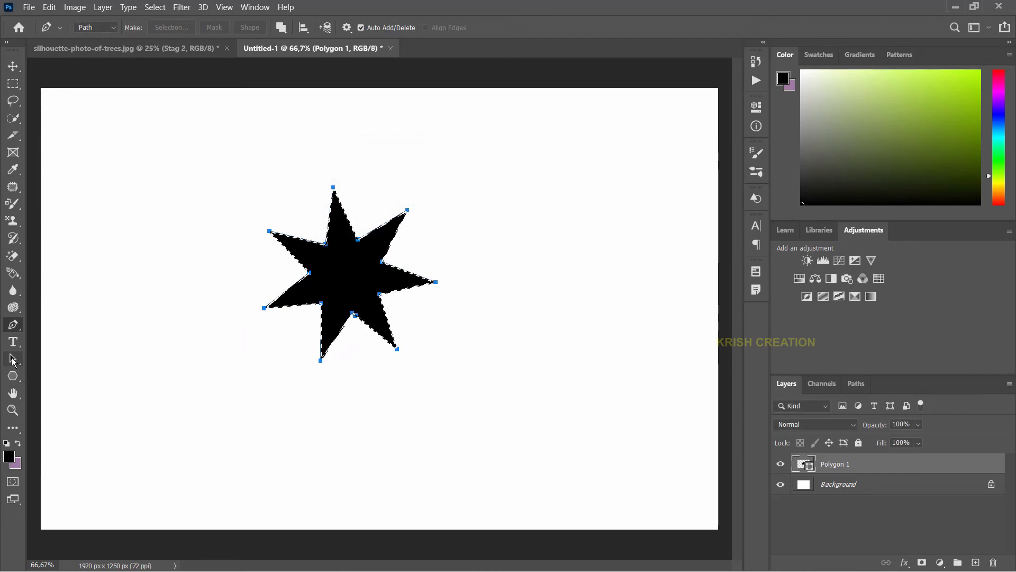
Step: Switch to the Custom Shape Tool, collapse the Leaf Trees group and find the saved star shape among the custom shapes
{"action": "right_click", "coordinate": [13, 361]}
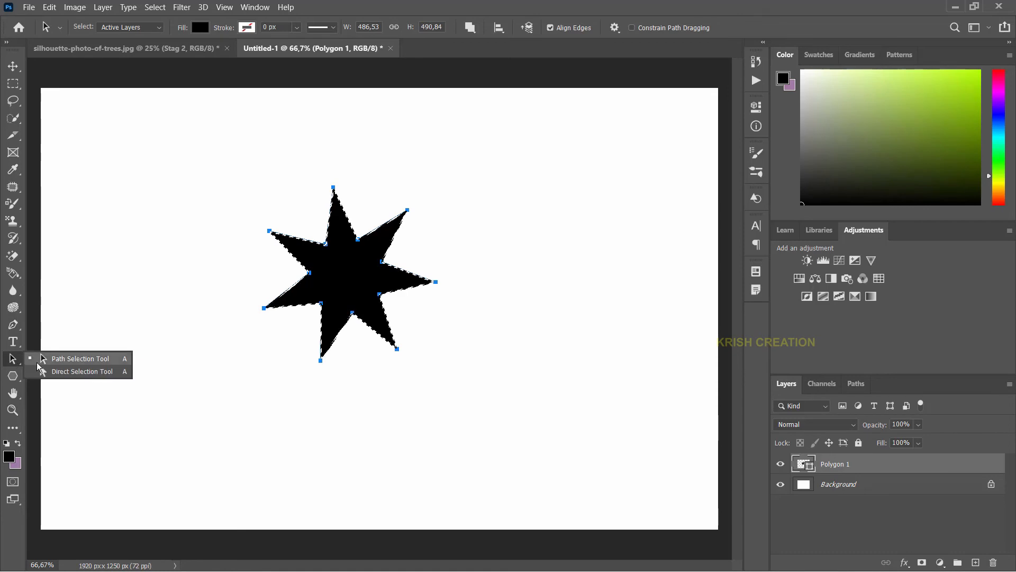
{"action": "left_click", "coordinate": [12, 376]}
{"action": "right_click", "coordinate": [15, 378]}
{"action": "left_click", "coordinate": [79, 438]}
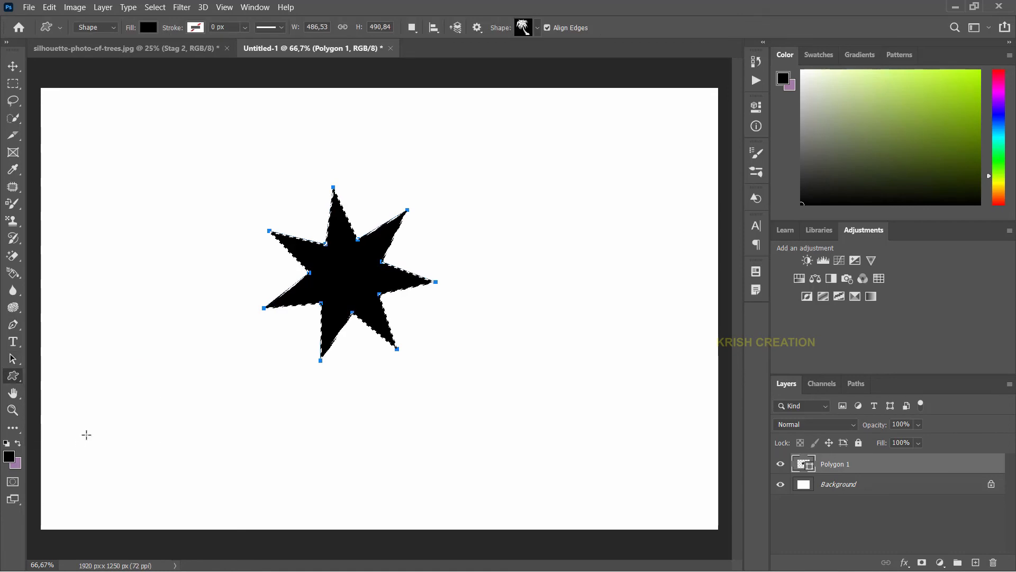
{"action": "left_click", "coordinate": [537, 28]}
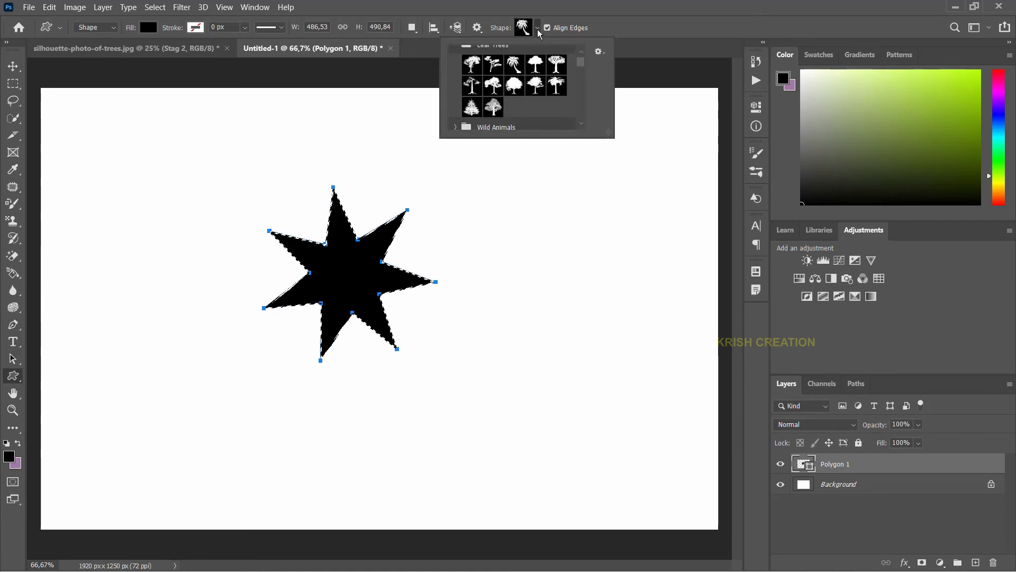
{"action": "scroll", "coordinate": [456, 67], "scroll_direction": "up", "scroll_amount": 1}
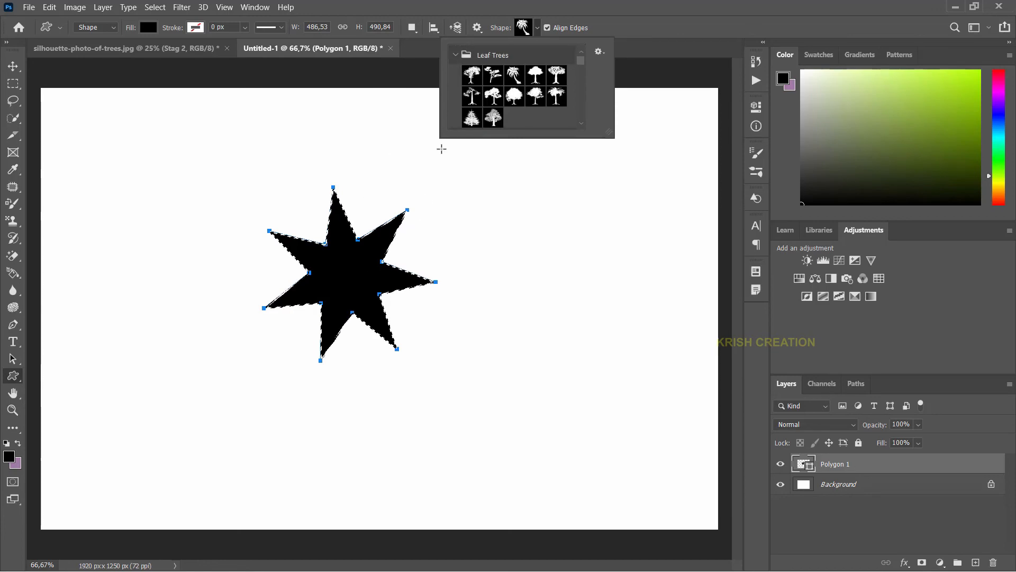
{"action": "left_click", "coordinate": [456, 55]}
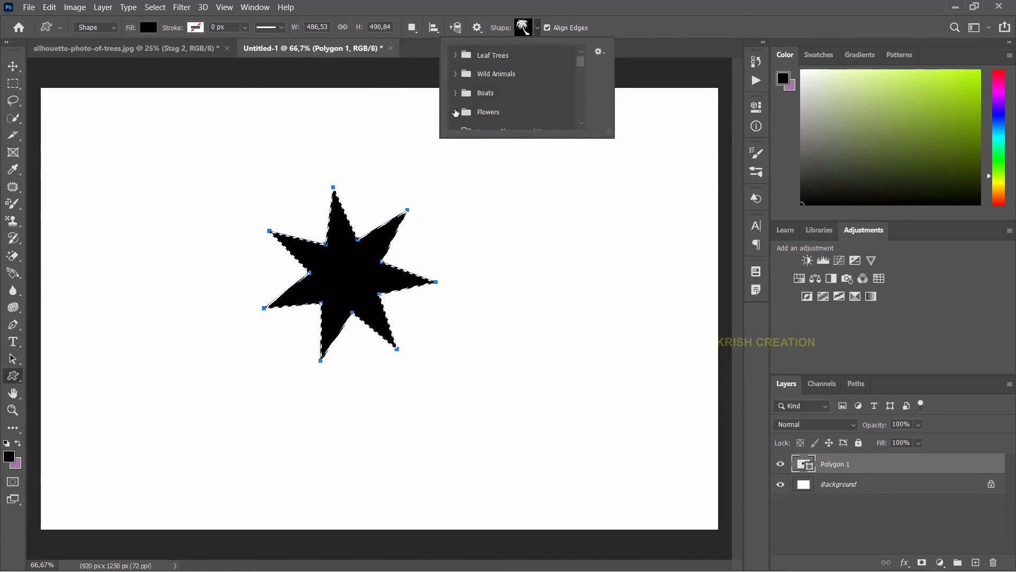
{"action": "scroll", "coordinate": [456, 113], "scroll_direction": "down", "scroll_amount": 1}
{"action": "scroll", "coordinate": [458, 119], "scroll_direction": "down", "scroll_amount": 1}
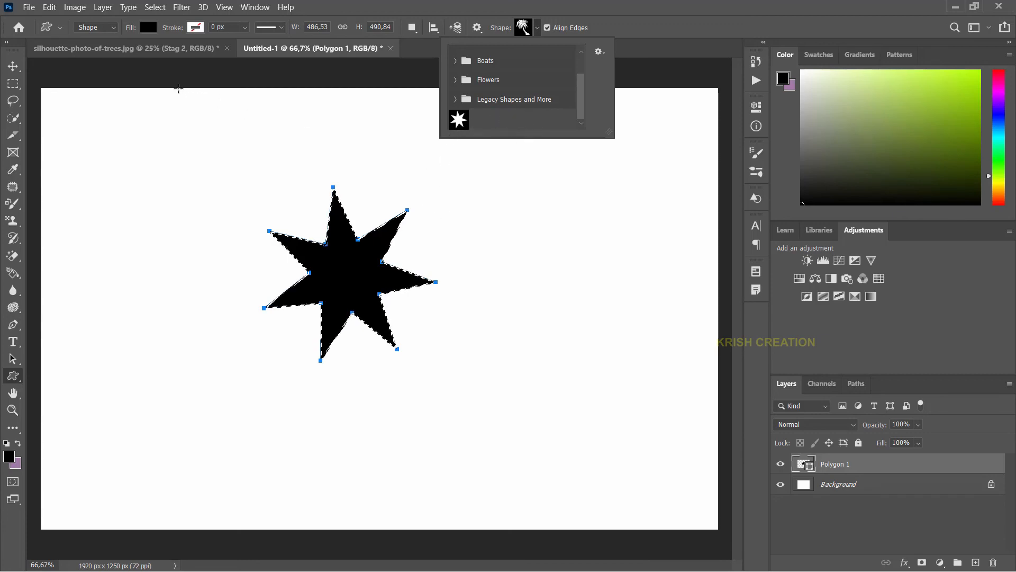
Step: Return to the silhouette-photo-of-trees.jpg document and activate the Move Tool
{"action": "left_click", "coordinate": [154, 48]}
{"action": "left_click", "coordinate": [11, 66]}
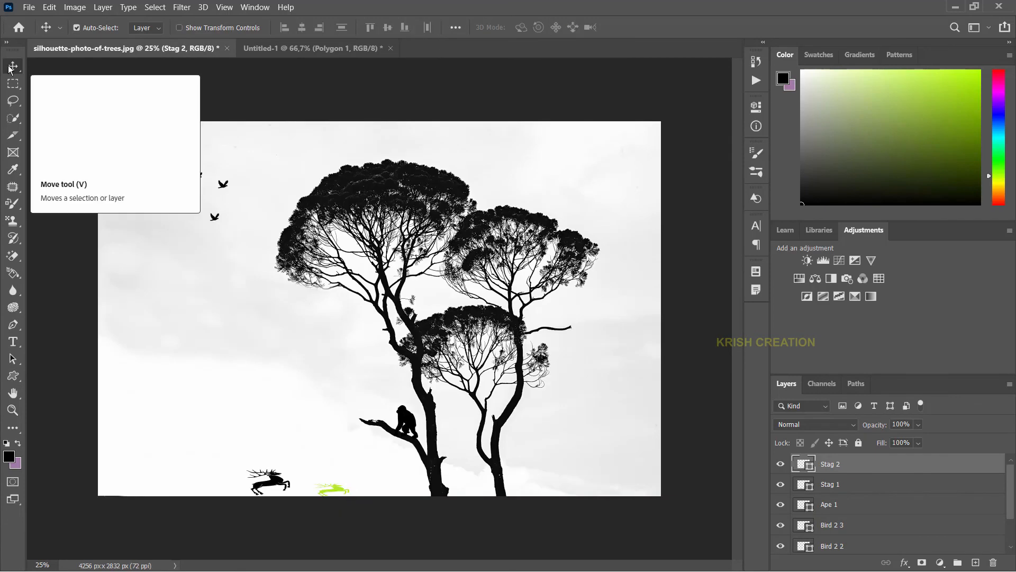